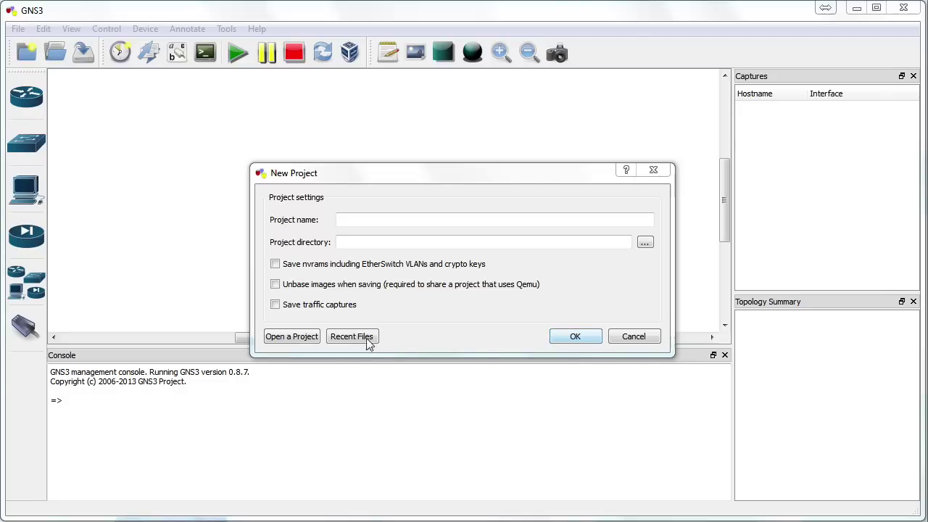
Open topology.net from the Single ASA with Two DMZs project folder.
click(305, 340)
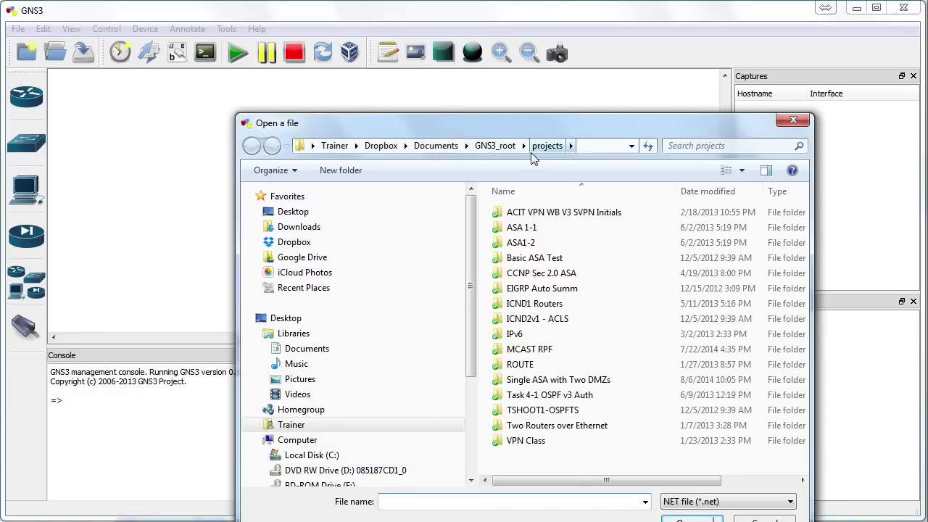
double_click(576, 382)
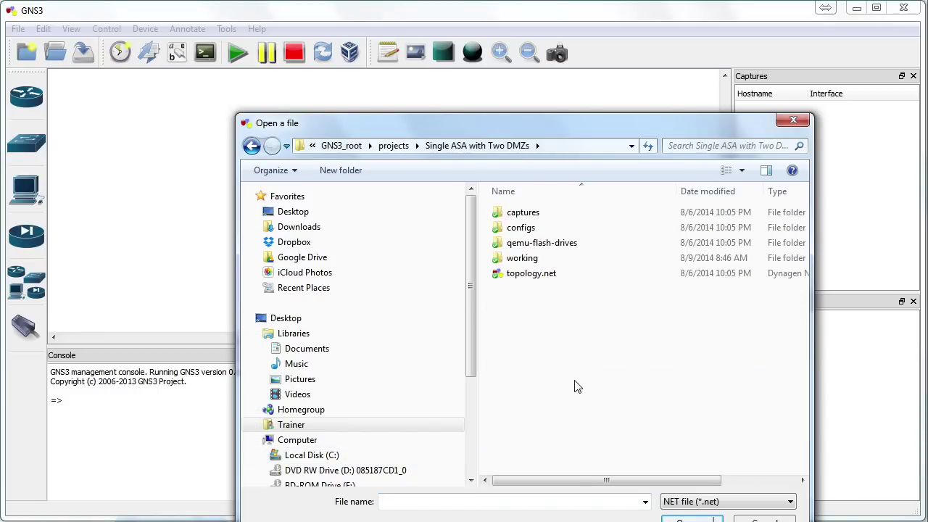
click(539, 279)
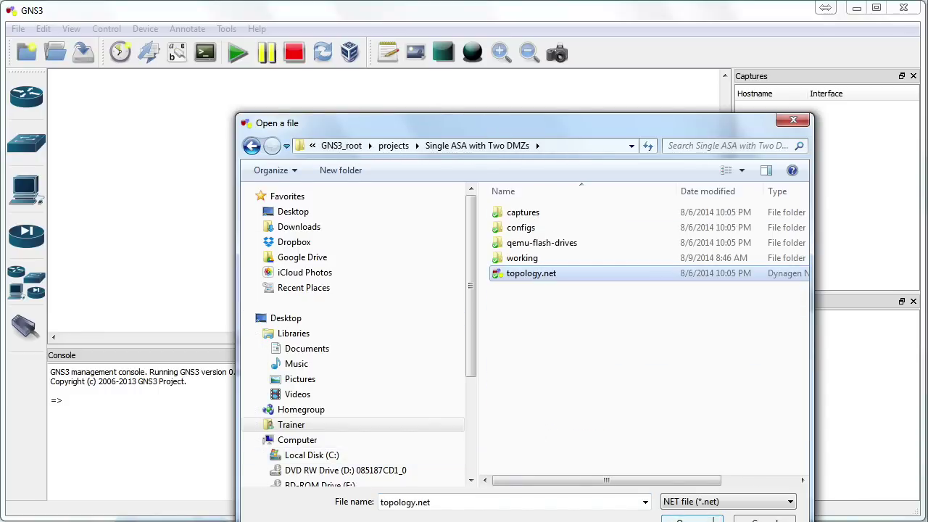
click(691, 519)
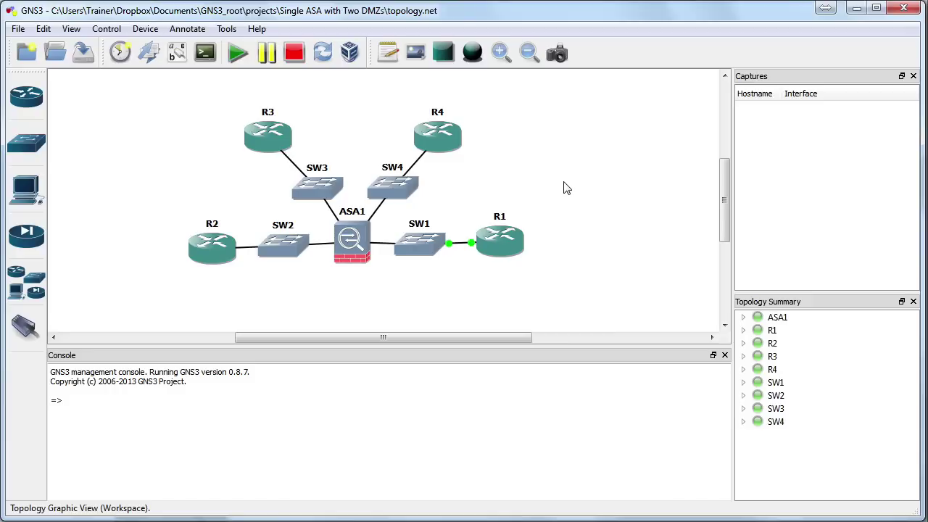
Expand ASA1 in the Topology Summary and select its 'e1 is connected to SW1 1' link.
click(744, 319)
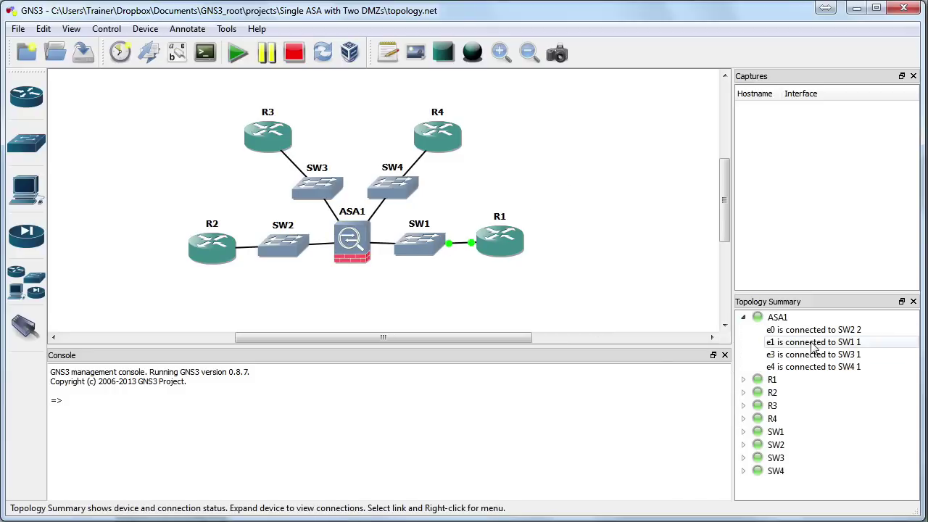
click(774, 348)
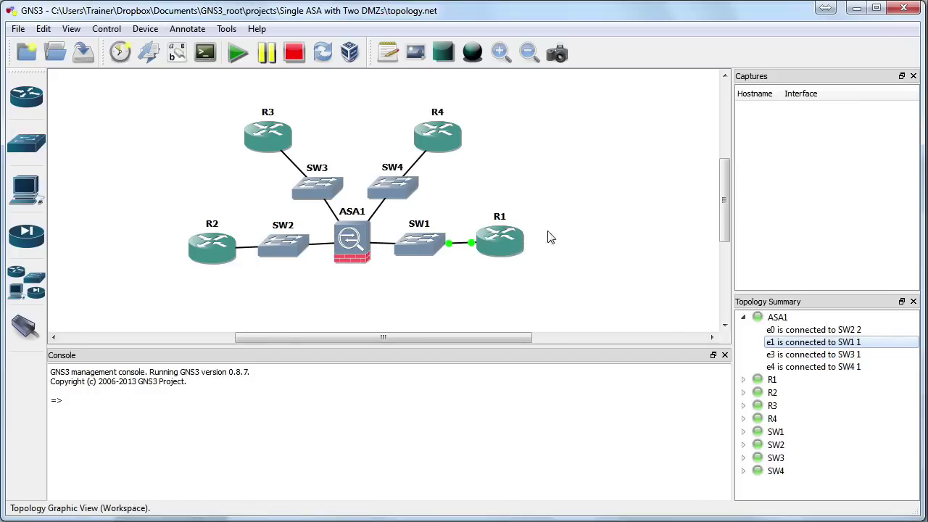
Run 'show ip int br' in R1's console, confirm GigabitEthernet1/0 is 10.10.10.1, then minimize it.
right_click(505, 246)
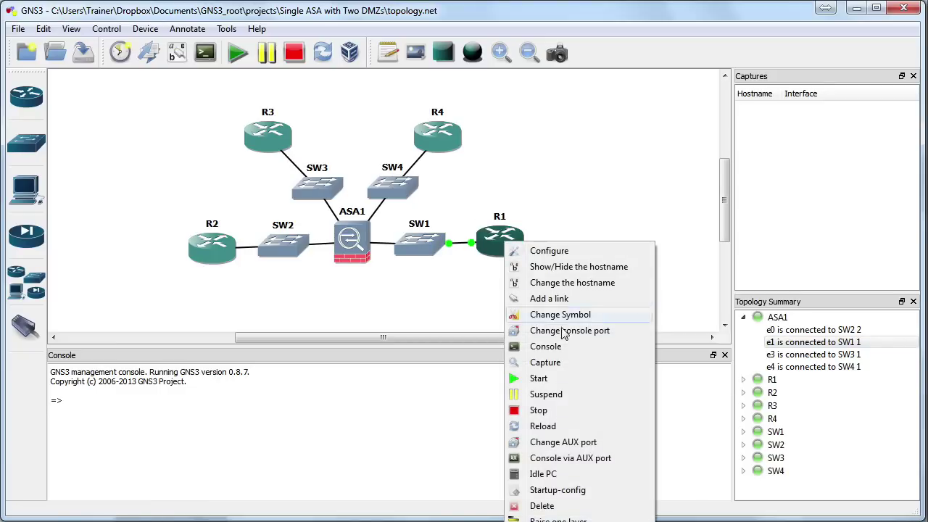
click(545, 346)
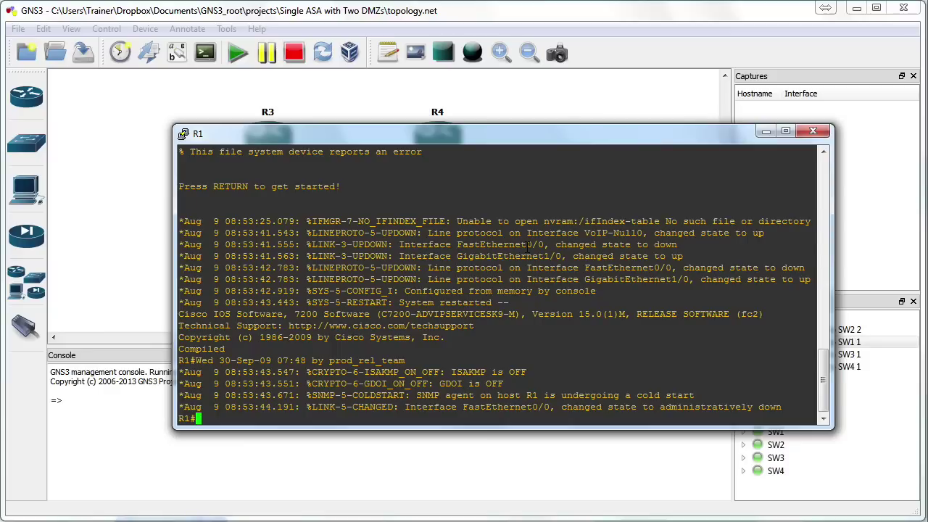
text(show ip int br)
key(Return)
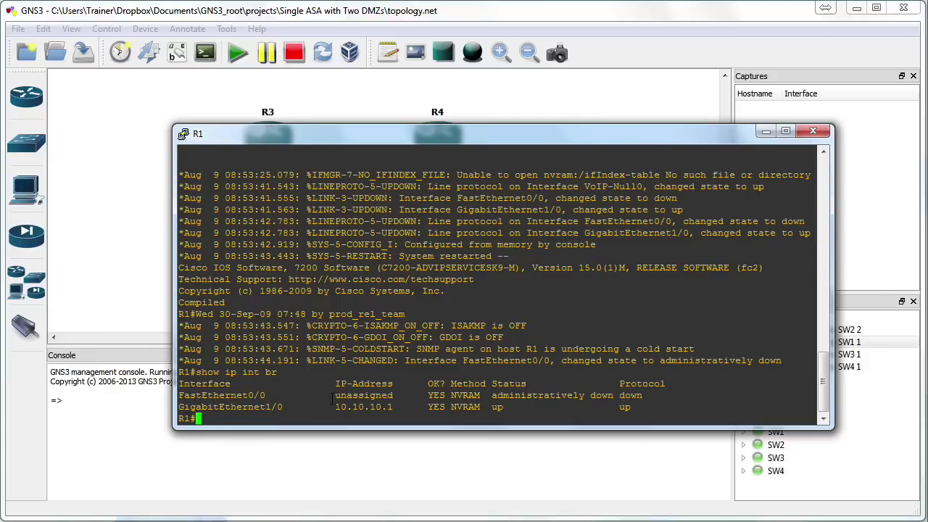
drag(333, 406, 396, 406)
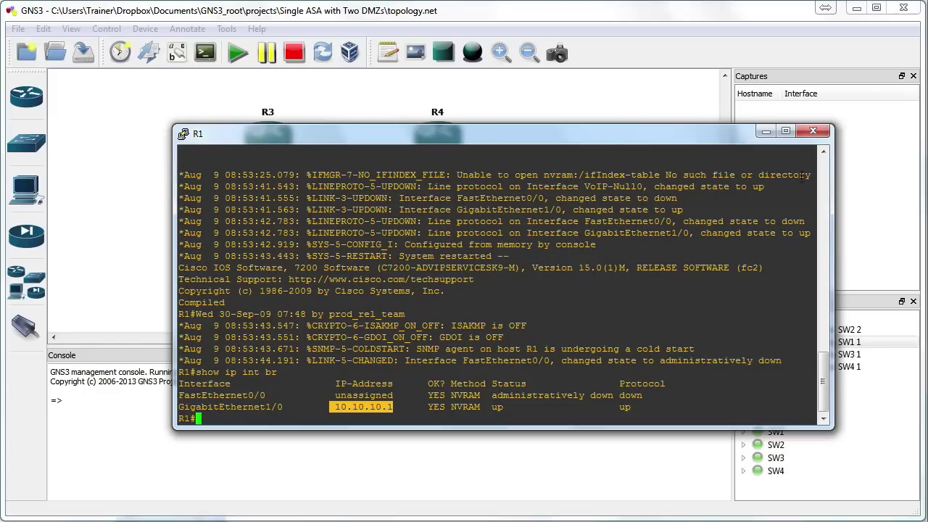
click(766, 132)
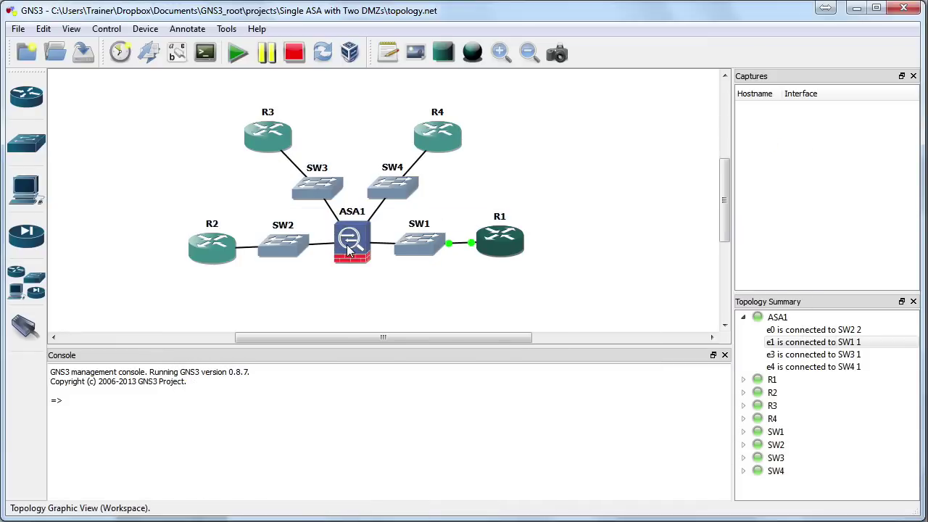
In ASA1's console, enter enable mode, global configuration, and interface gi1 configuration.
right_click(351, 242)
click(407, 354)
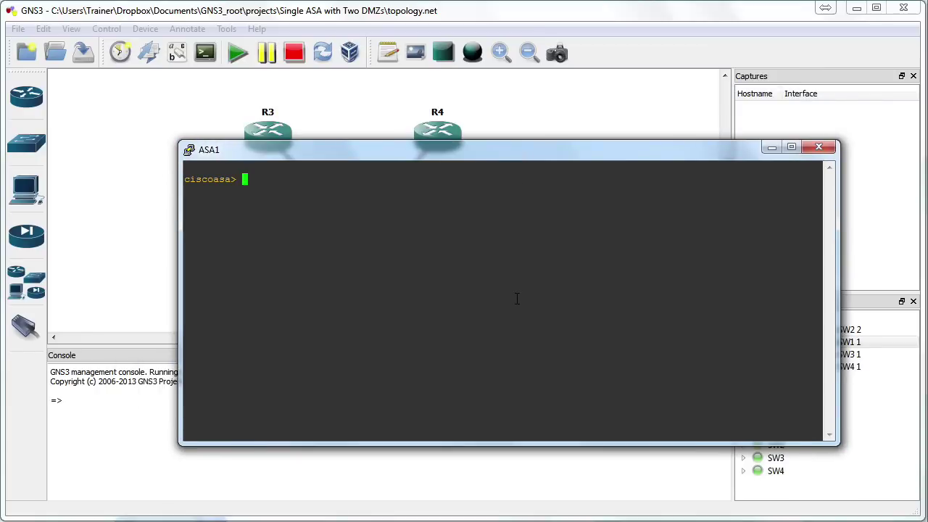
text(en)
key(Return)
key(Return)
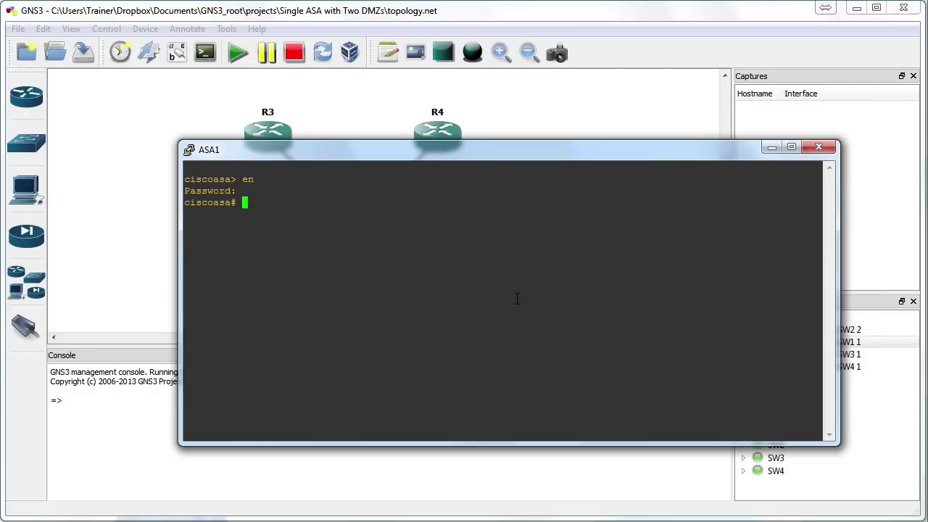
text(conf t)
key(Return)
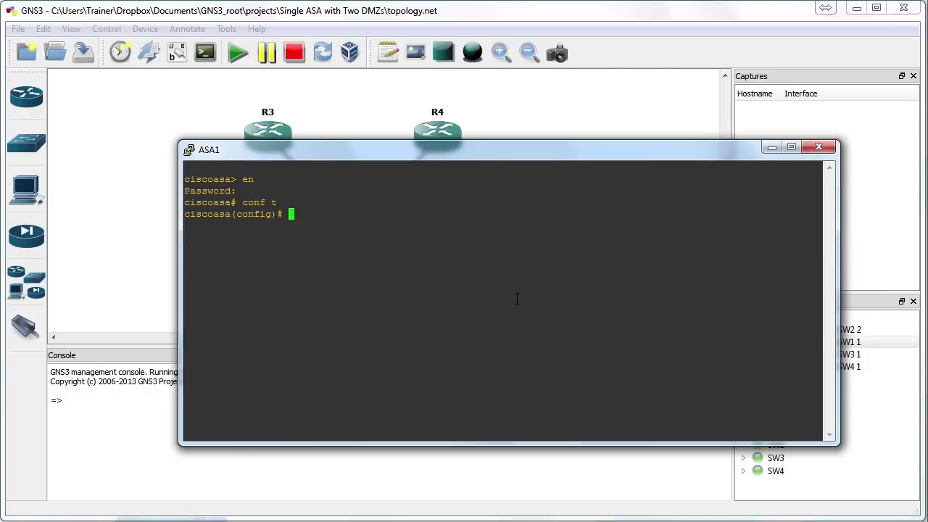
text(int gi1)
key(Return)
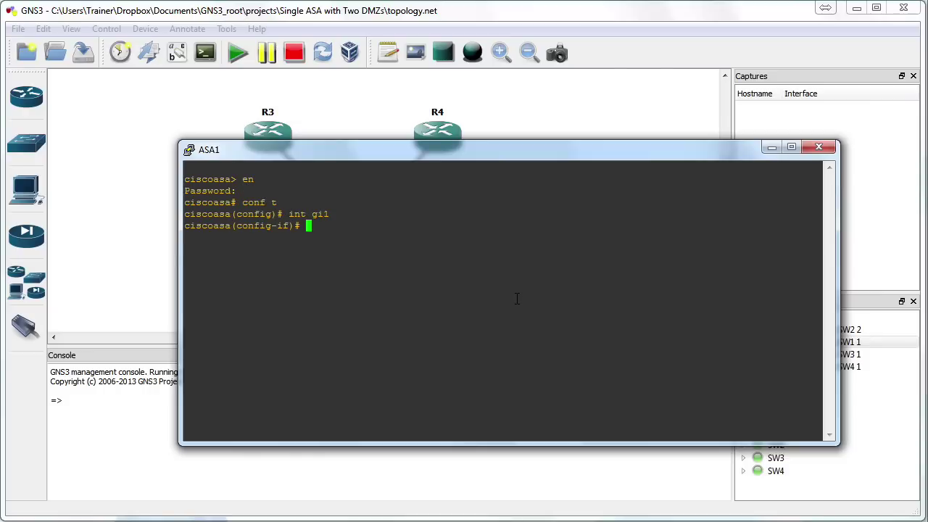
Assign gi1 the address 10.10.10.100 255.255.255.0 and type 'nameif Inside'.
text(ip add)
key(Tab)
text(10.10)
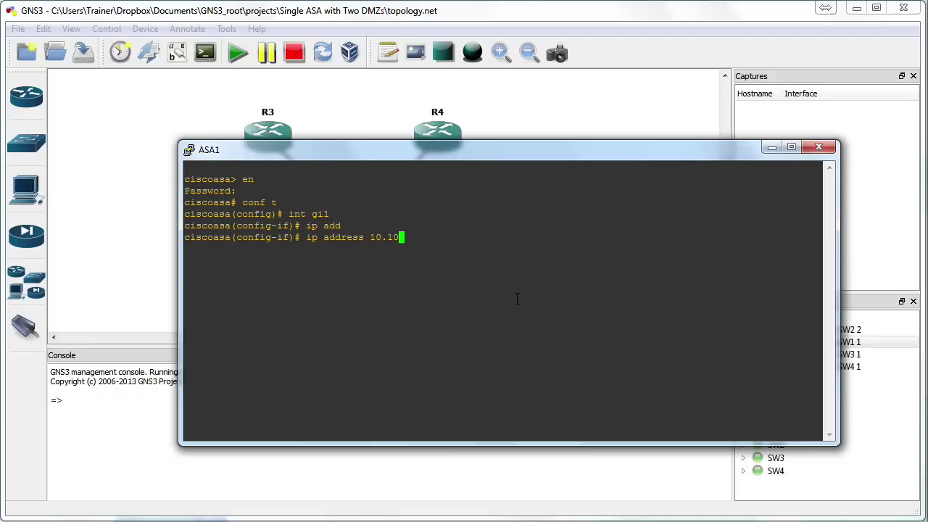
text(.10.100 255.255.255.0)
key(Return)
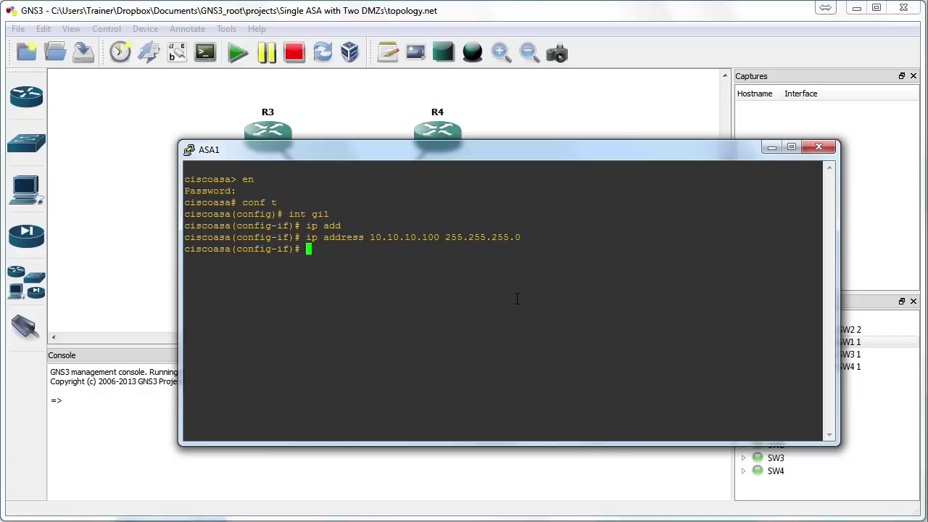
text(nameif Inside)
Apply the name Inside to gi1 and highlight the INFO line showing default security level 100.
key(Return)
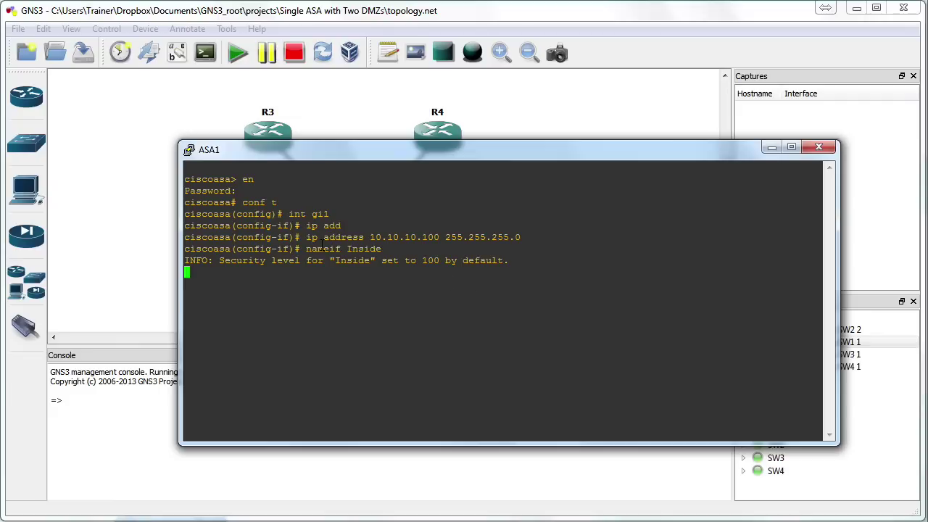
drag(345, 249, 382, 249)
click(406, 245)
key(Return)
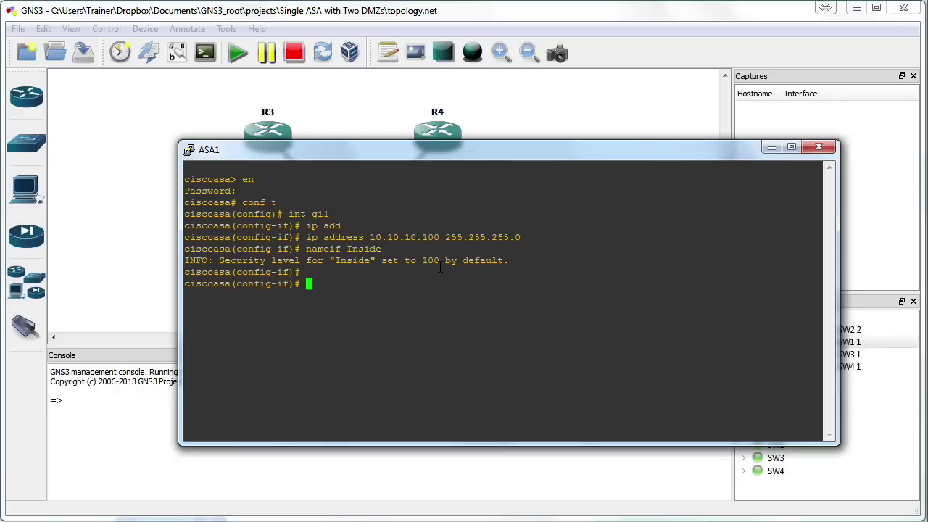
drag(423, 263, 511, 263)
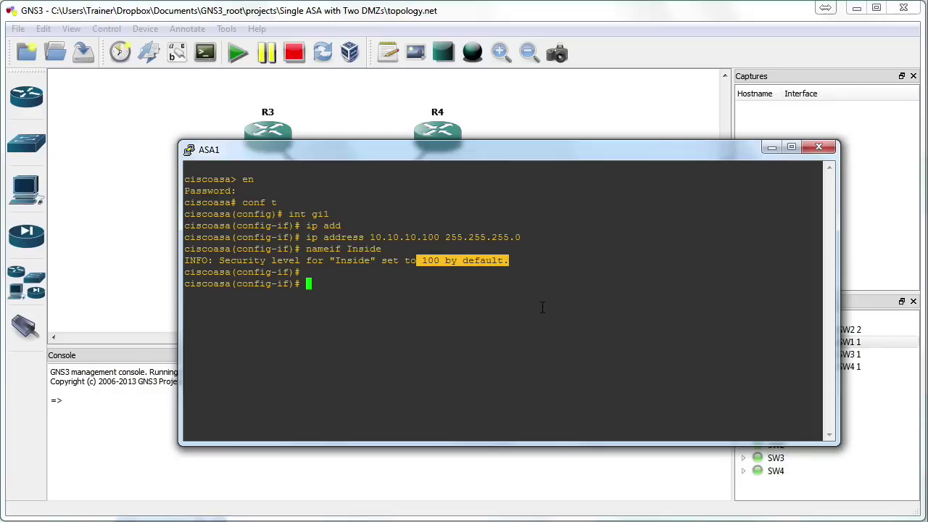
drag(215, 261, 440, 261)
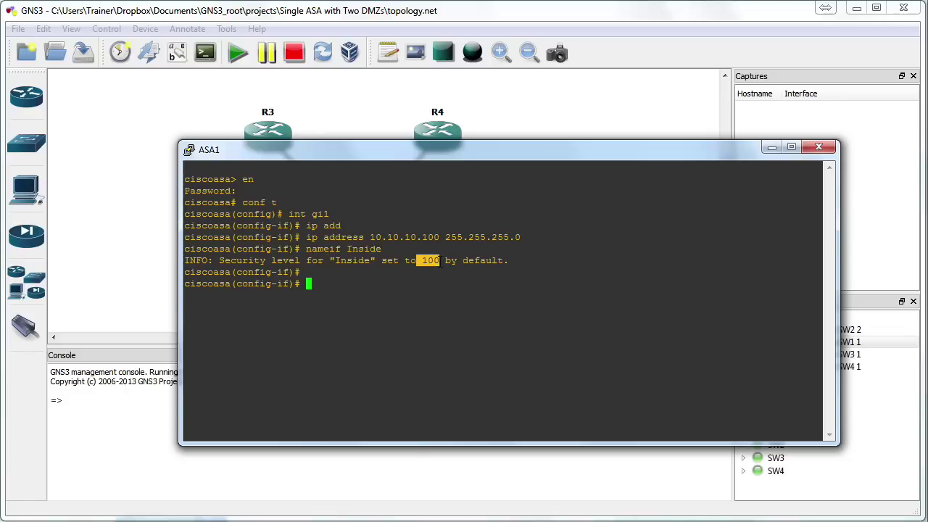
click(438, 286)
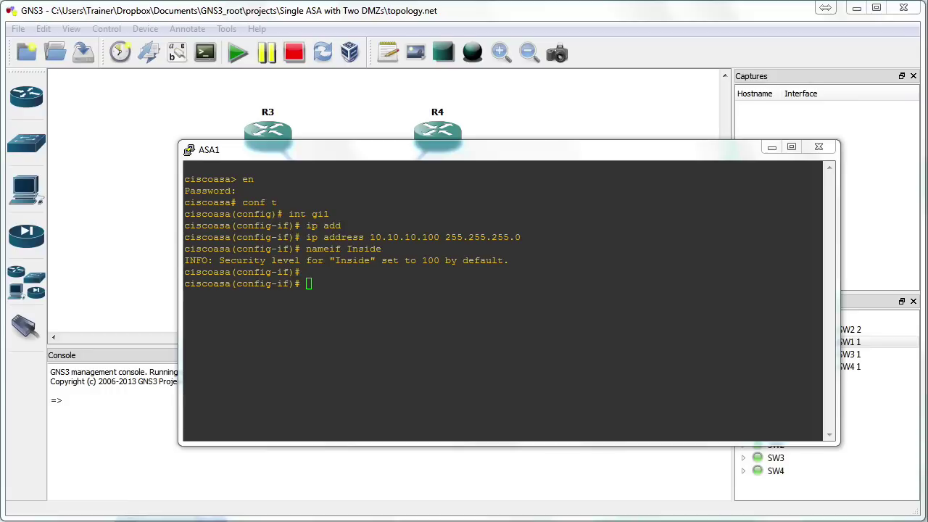
mouse_move(634, 235)
mouse_down()
mouse_move(632, 258)
mouse_move(657, 238)
mouse_move(689, 238)
mouse_up()
mouse_move(540, 341)
mouse_down()
mouse_move(551, 338)
mouse_move(525, 385)
mouse_move(569, 380)
mouse_up()
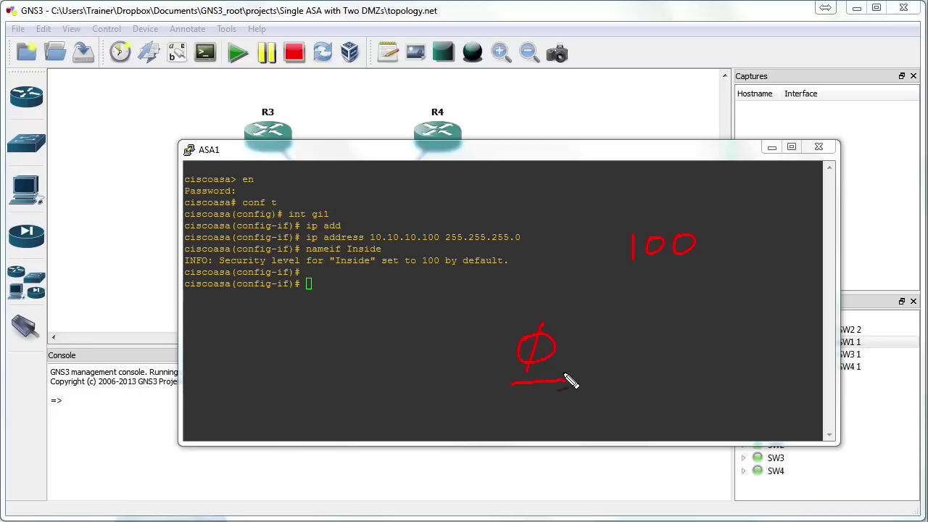
drag(624, 273, 710, 268)
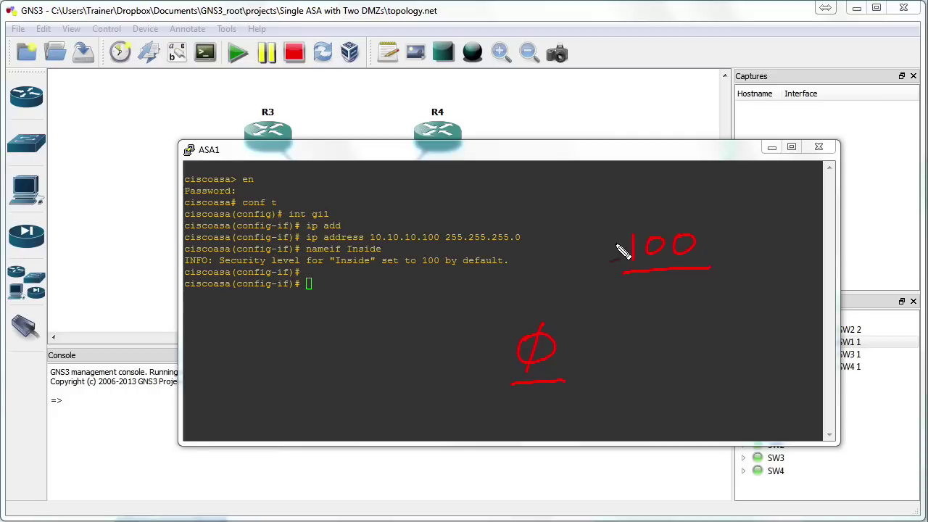
mouse_move(616, 252)
mouse_down()
mouse_move(563, 273)
mouse_move(532, 312)
mouse_move(551, 299)
mouse_up()
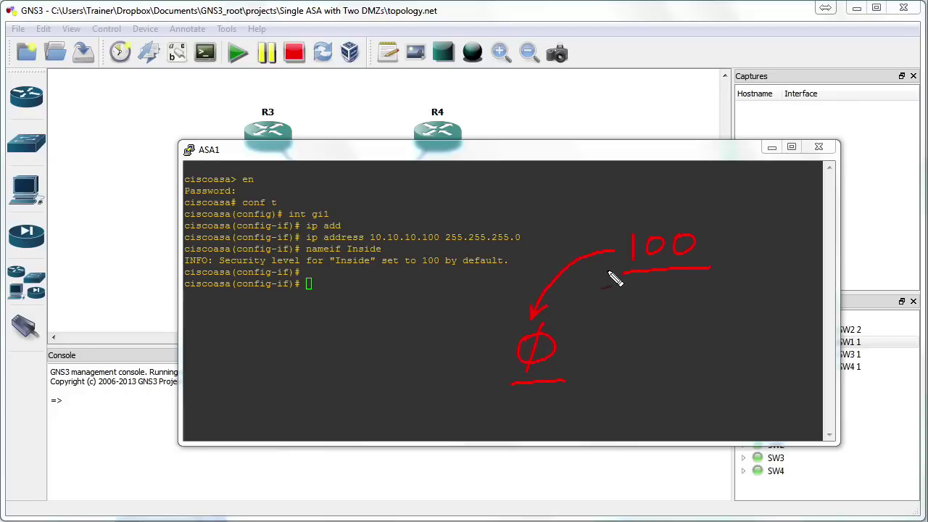
mouse_move(613, 266)
mouse_down()
mouse_move(553, 313)
mouse_move(570, 303)
mouse_up()
mouse_move(621, 286)
mouse_down()
mouse_move(590, 315)
mouse_move(597, 327)
mouse_up()
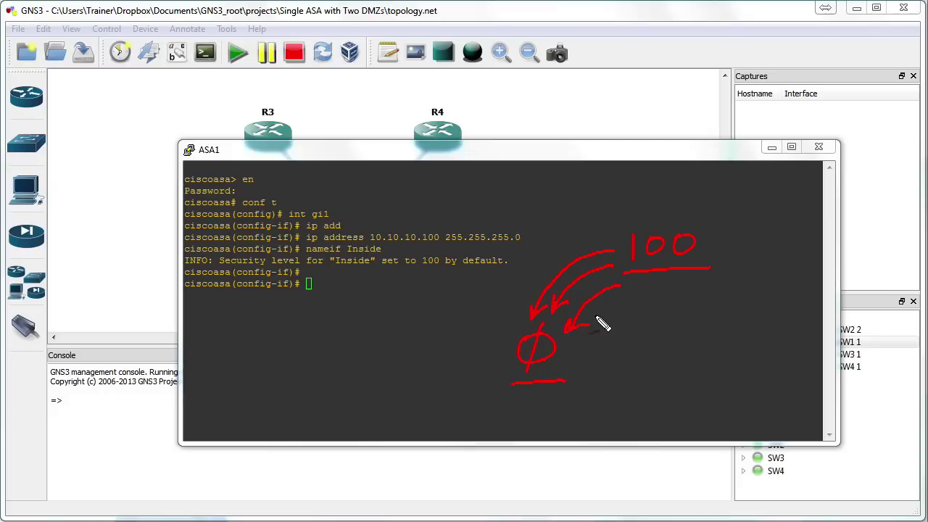
mouse_move(490, 360)
mouse_down()
mouse_move(506, 289)
mouse_move(581, 236)
mouse_up()
mouse_move(486, 280)
mouse_down()
mouse_move(512, 294)
mouse_move(512, 283)
mouse_move(480, 299)
mouse_up()
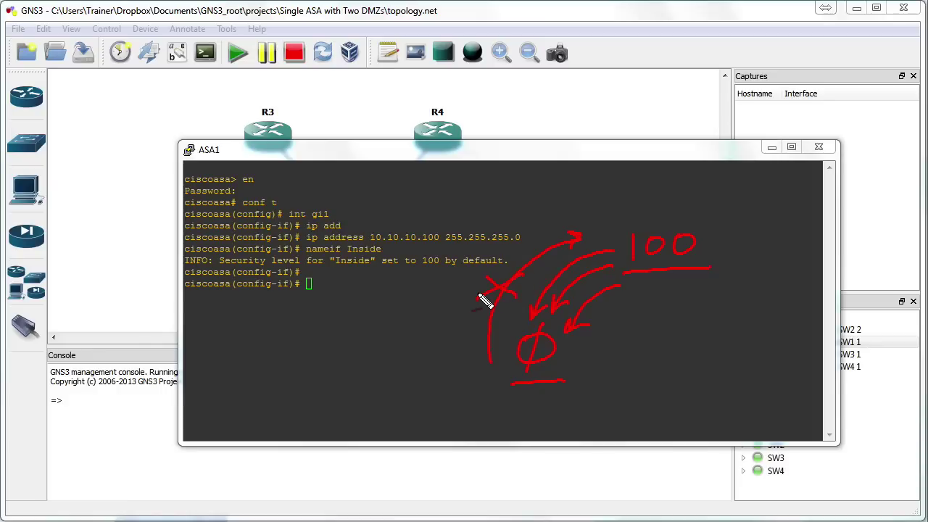
drag(235, 356, 277, 355)
drag(374, 357, 321, 358)
mouse_move(235, 327)
mouse_down()
mouse_move(227, 344)
mouse_move(255, 328)
mouse_up()
mouse_move(337, 327)
mouse_down()
mouse_move(329, 343)
mouse_move(368, 338)
mouse_up()
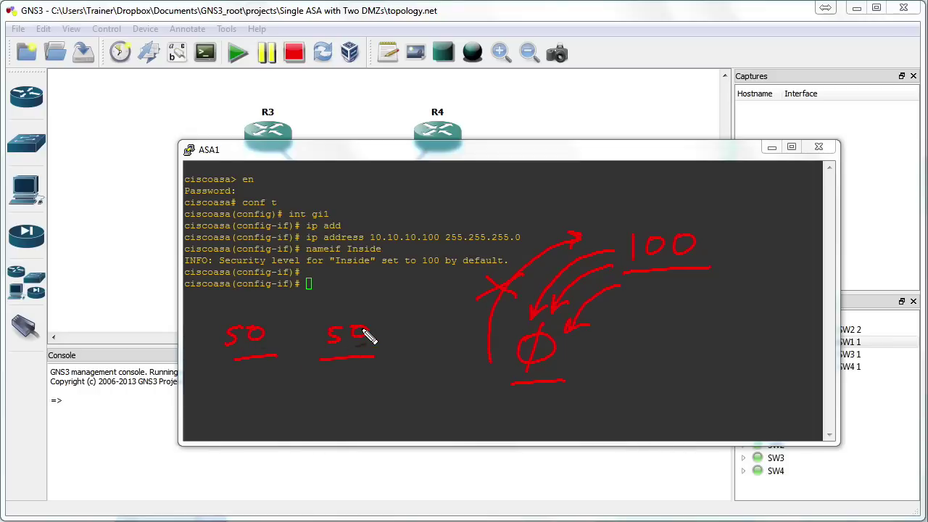
mouse_move(283, 338)
mouse_down()
mouse_move(311, 338)
mouse_move(284, 343)
mouse_up()
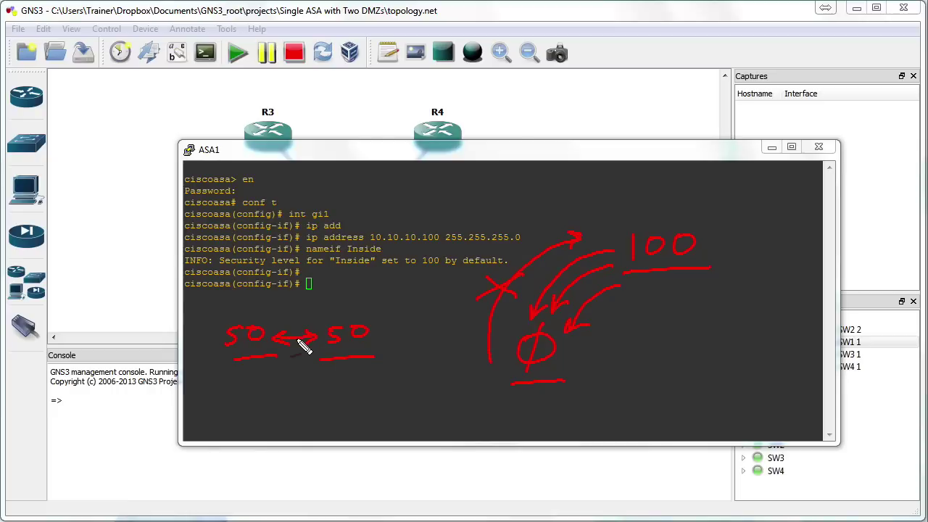
mouse_move(290, 328)
mouse_down()
mouse_move(305, 342)
mouse_move(291, 348)
mouse_up()
Clear the drawings and enable ASA1's Inside interface with 'no shut'.
key(Escape)
click(413, 343)
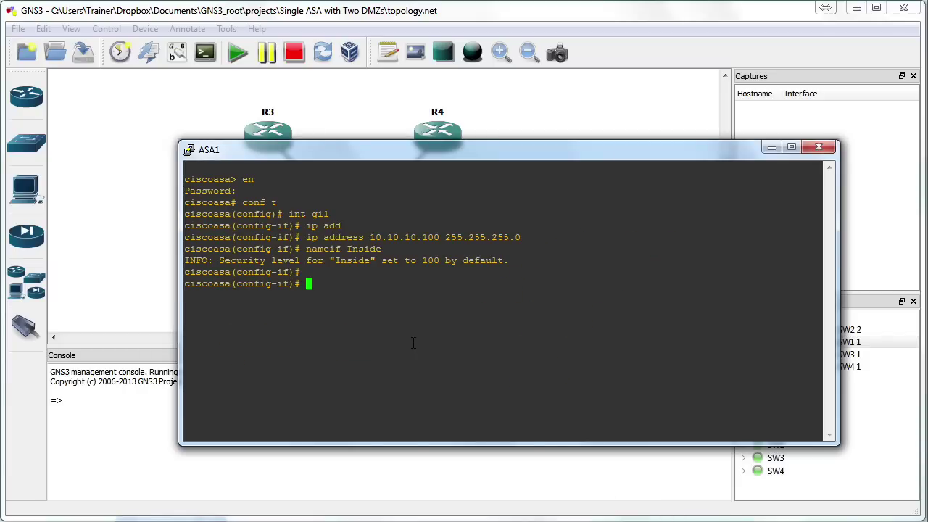
text(no shut)
key(Return)
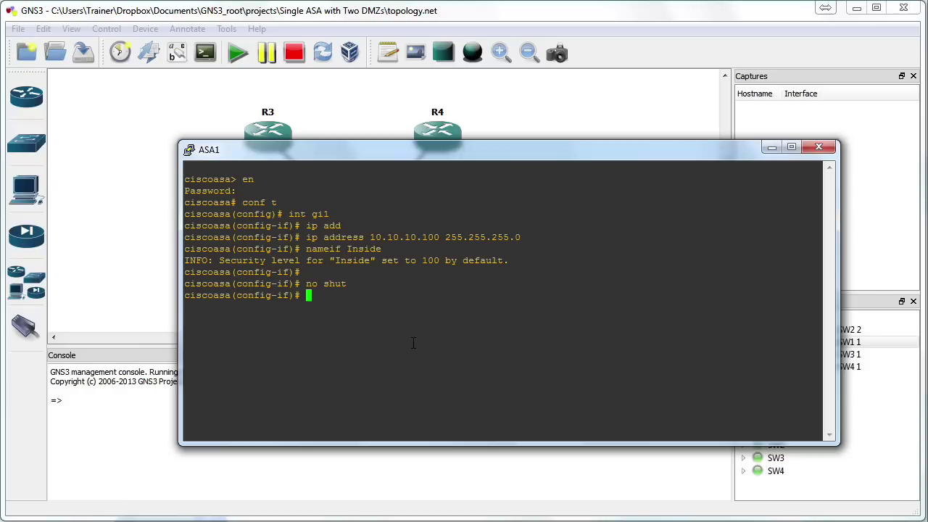
Ping 10.10.10.1 from ASA1 and highlight the 100 percent (5/5) success replies.
text(ping 10.10.10.1)
key(Return)
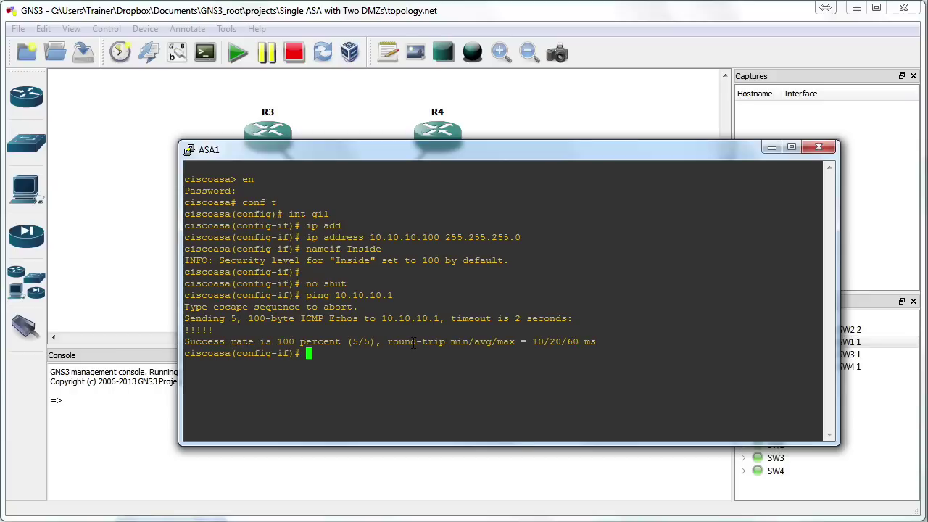
drag(235, 332, 184, 330)
click(339, 387)
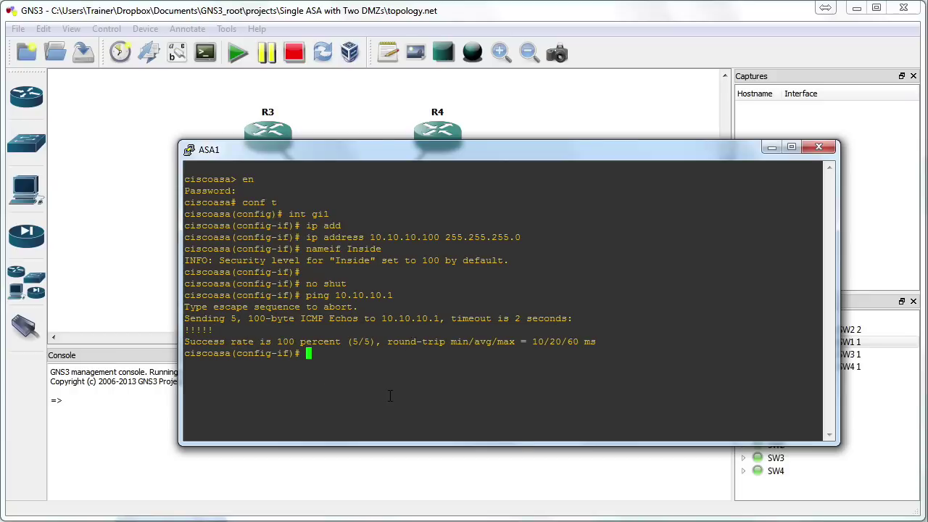
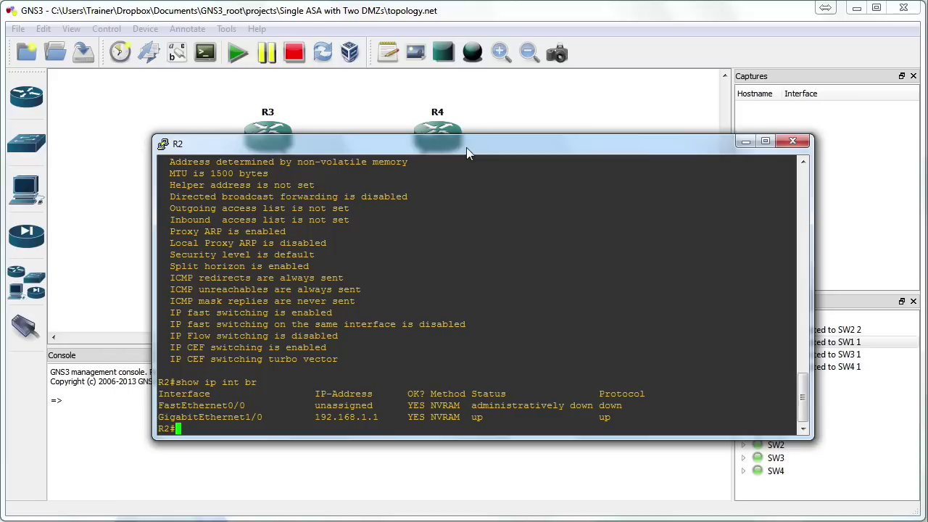
Check that R2's GigabitEthernet1/0 is up at 192.168.1.1, then minimize R2's console.
drag(317, 417, 384, 418)
click(407, 367)
click(747, 141)
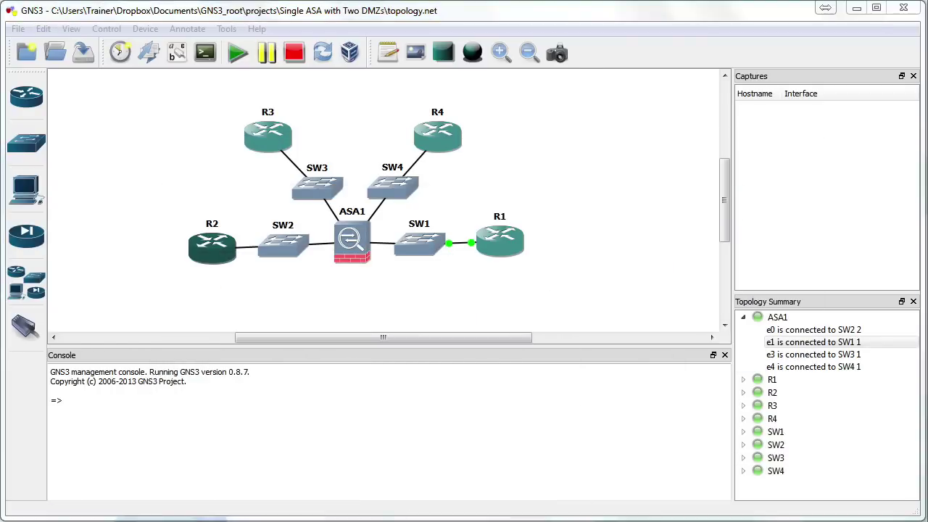
On ASA1, give GigabitEthernet0 the address 192.168.1.100 255.255.255.0 and nameif Outside.
click(289, 508)
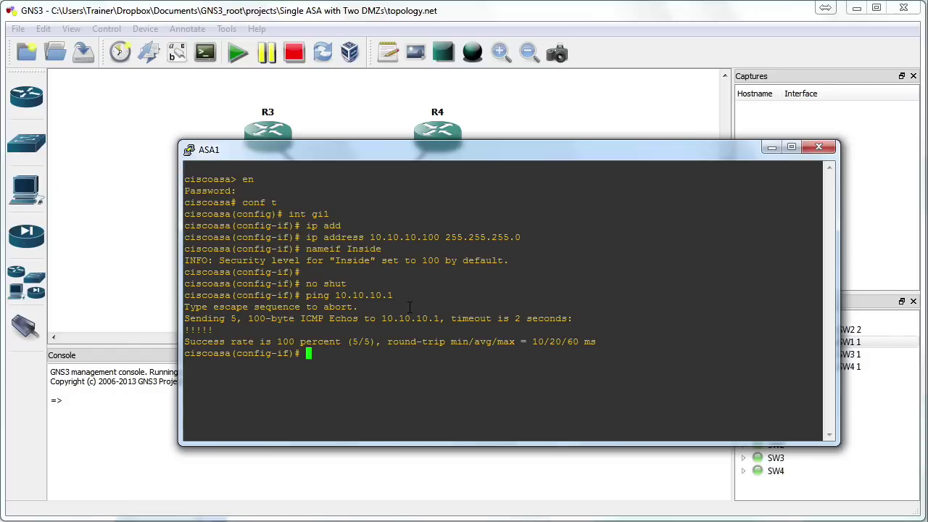
text(int gi0)
key(Return)
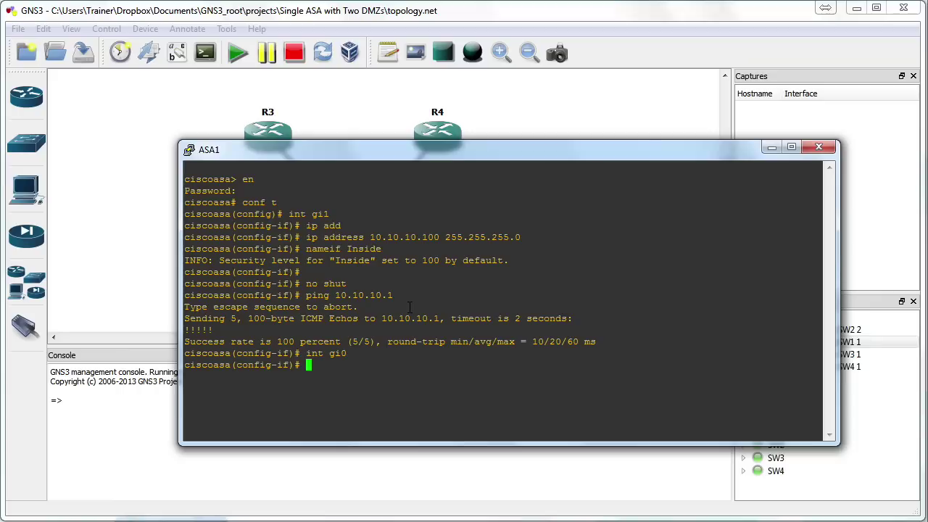
text(ip add)
key(Tab)
text(192.168.1.100 255.255.255.0)
key(Return)
text(nameif Outside)
key(Return)
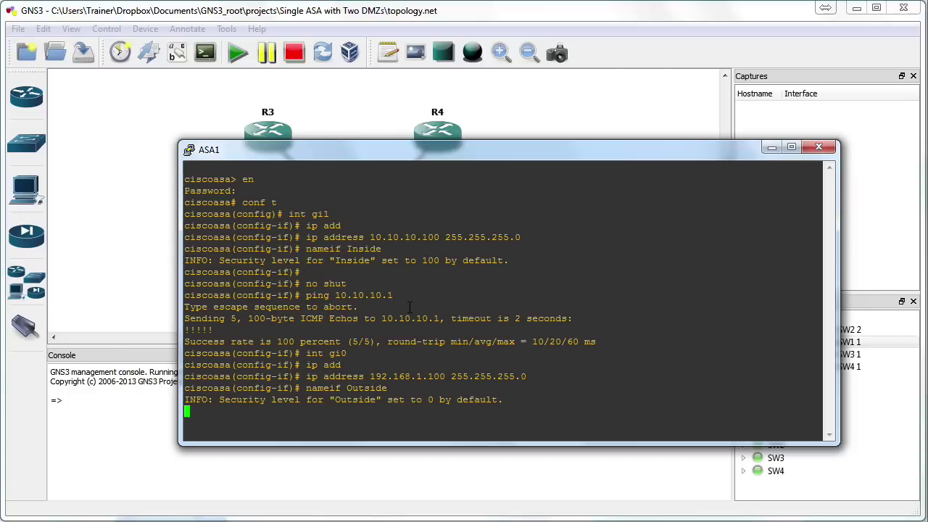
Enable GigabitEthernet0 with no shut and ping 192.168.1.1 successfully.
drag(341, 389, 502, 400)
click(431, 338)
key(Return)
key(Return)
text(no shut)
key(Return)
text(ping )
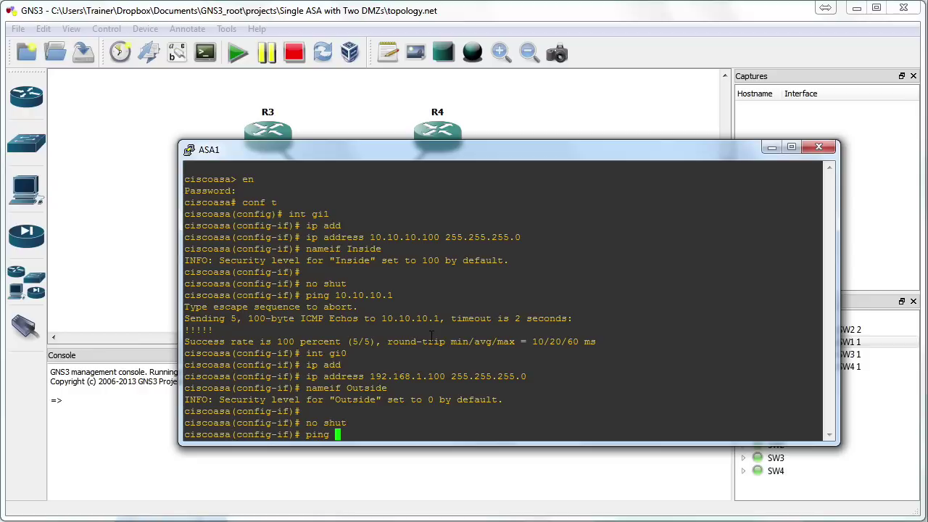
text(192.168.1.1)
key(Return)
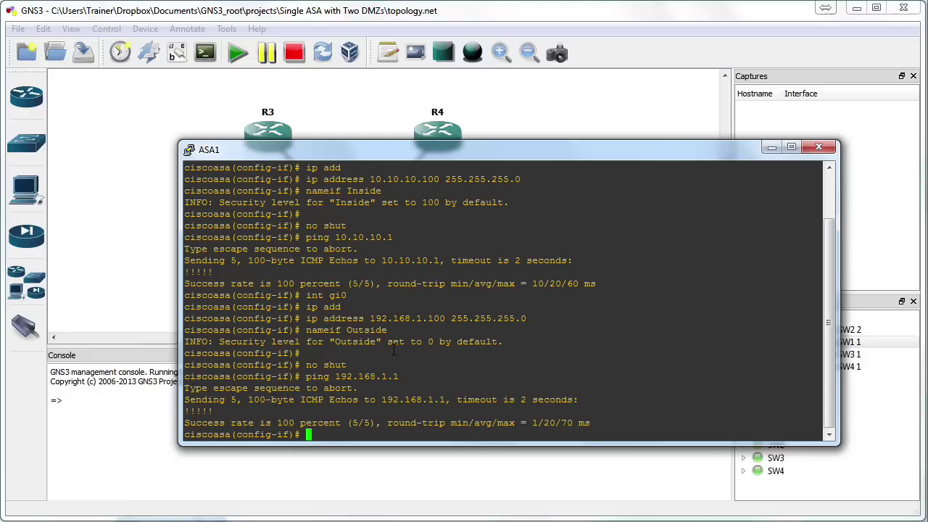
drag(225, 417, 215, 411)
click(215, 411)
Exit configuration mode and list ASA1's interfaces with show int ip brief.
text(end)
key(Return)
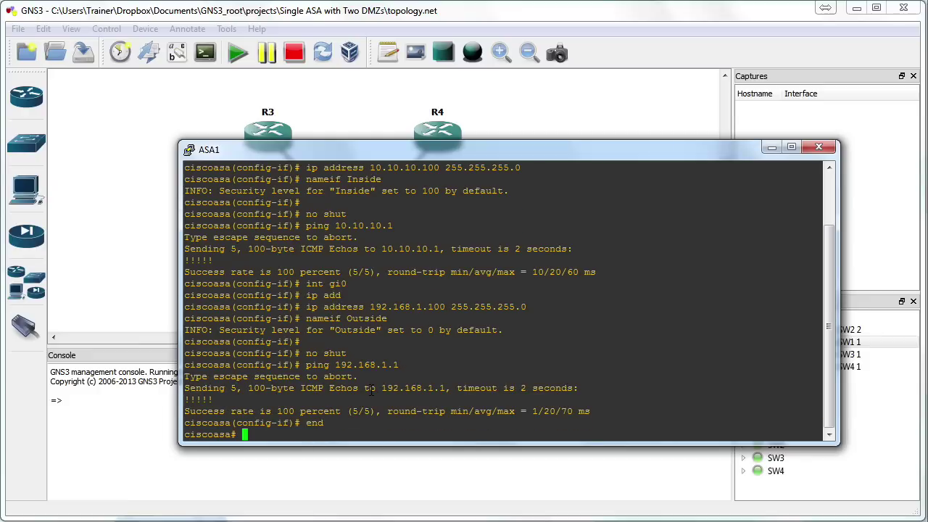
text(show int iup brief)
key(Return)
text(show int ip brief)
key(Return)
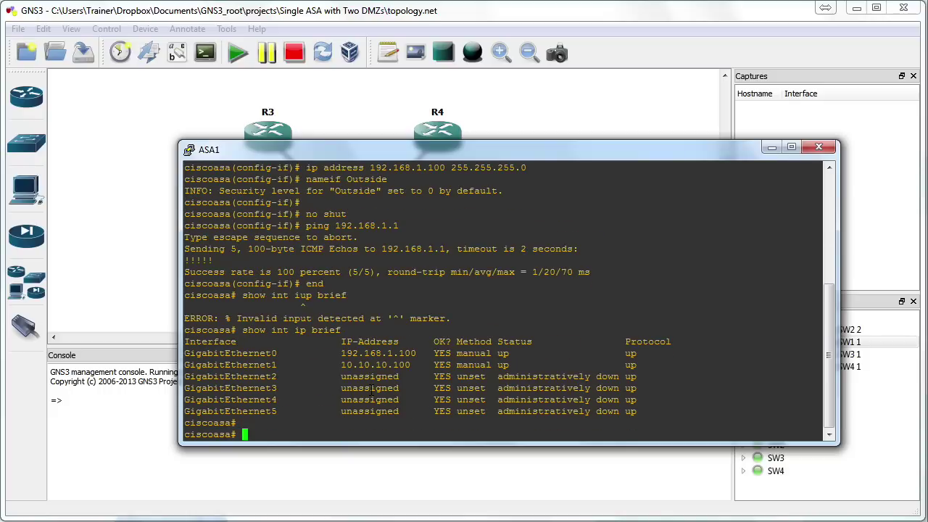
Review ASA1's up GigabitEthernet0 and GigabitEthernet1 rows, then switch to R1's console.
drag(641, 365, 321, 306)
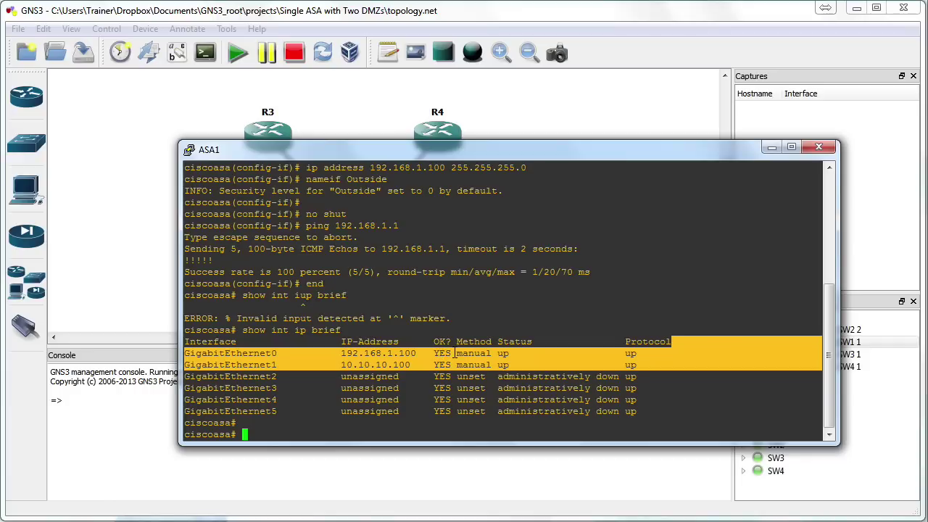
click(424, 365)
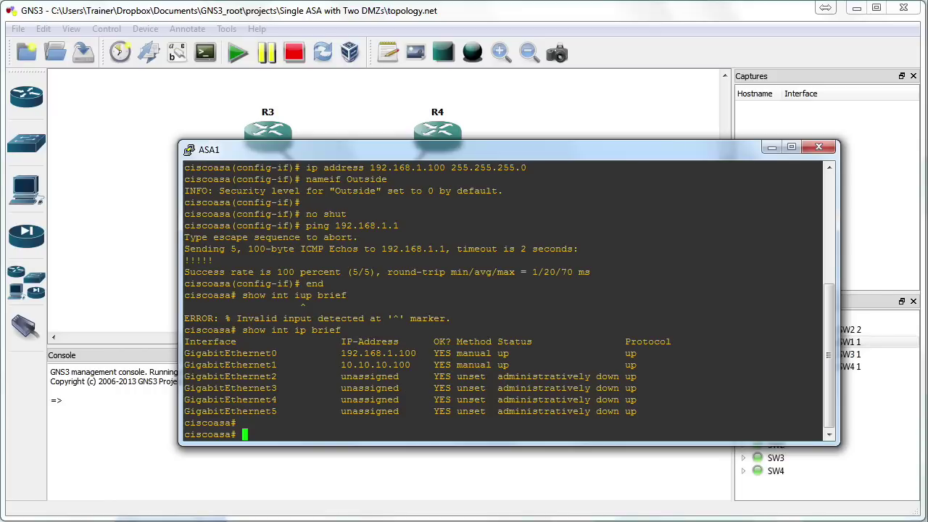
key(alt+Tab)
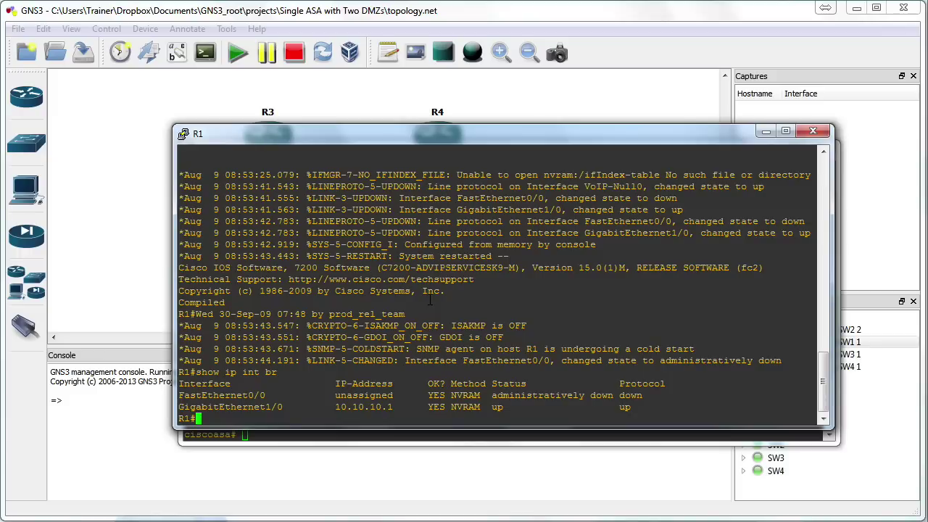
On R1, add the default route 0.0.0.0 0.0.0.0 via 10.10.10.100.
text(conf t)
key(Return)
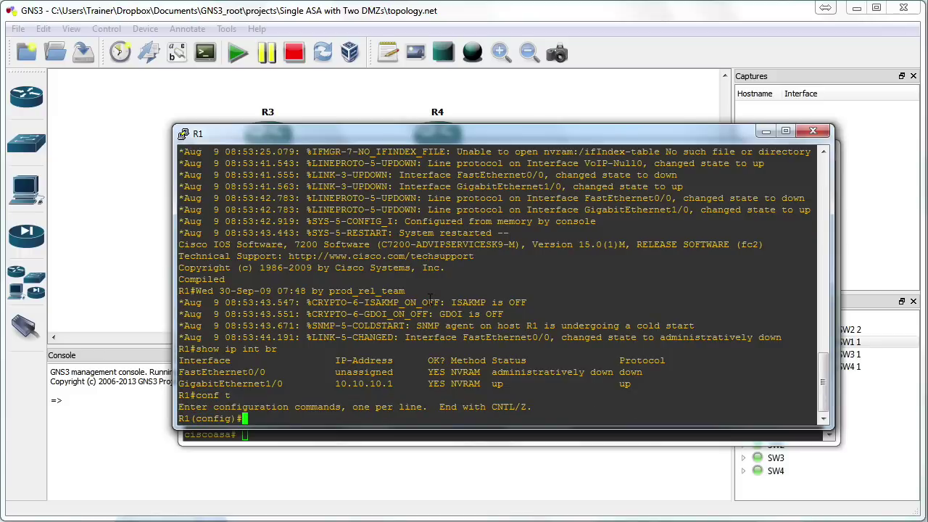
text(ip route 0.0.0.0 0.0.0.0 )
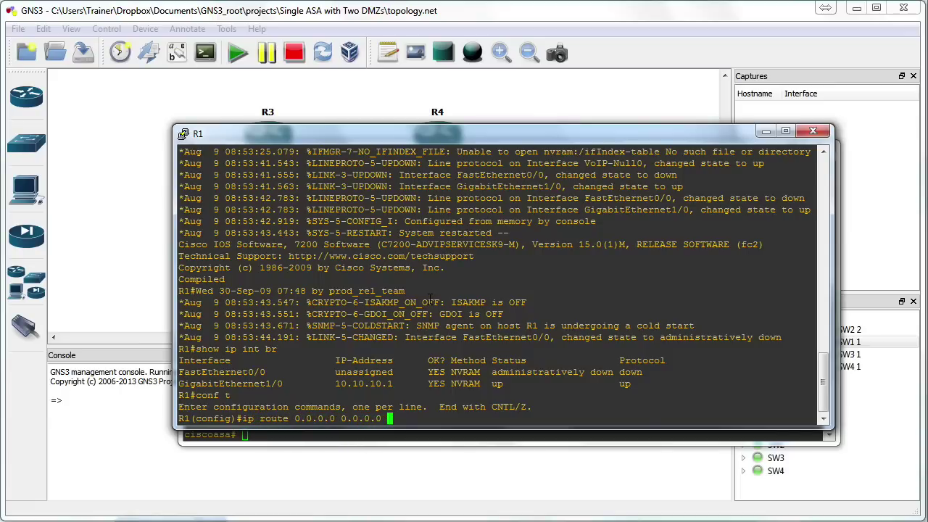
text(10.10.10.100)
key(Return)
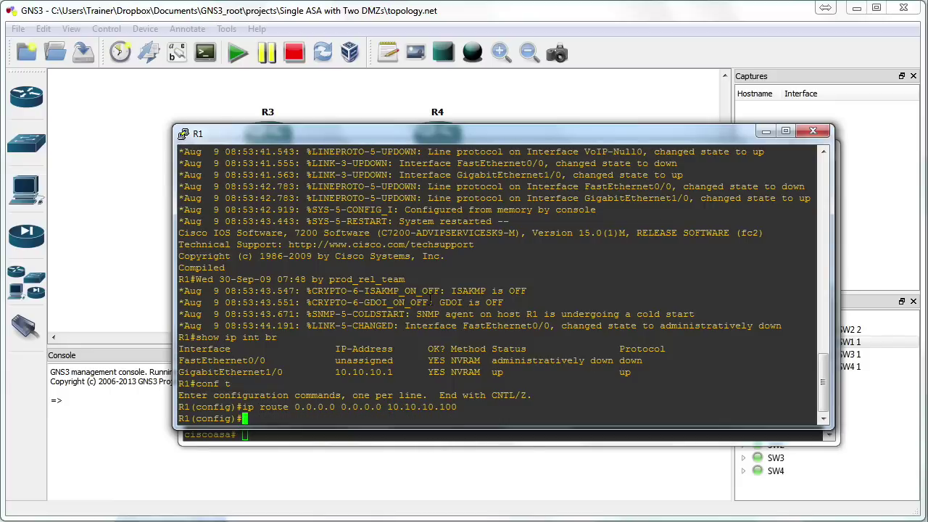
Set a login password on R1's vty lines 0 4 and require login.
key(Return)
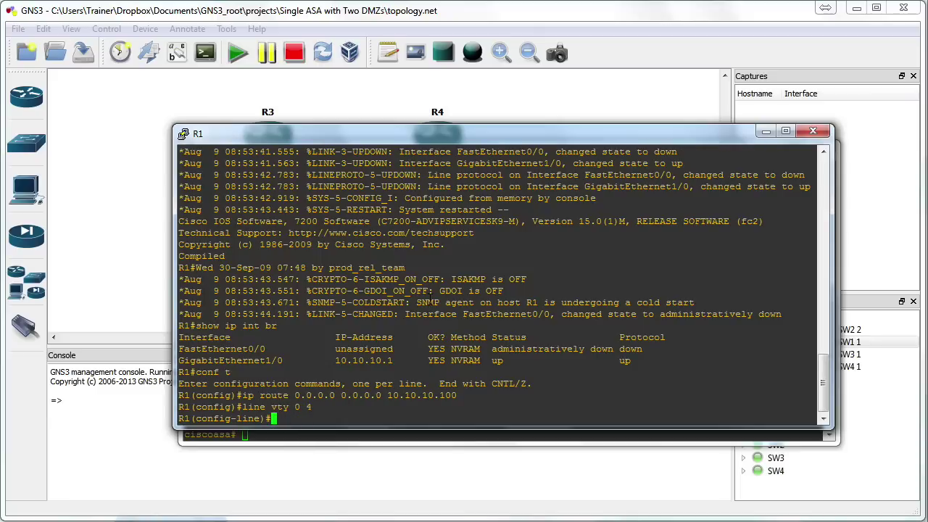
key(Return)
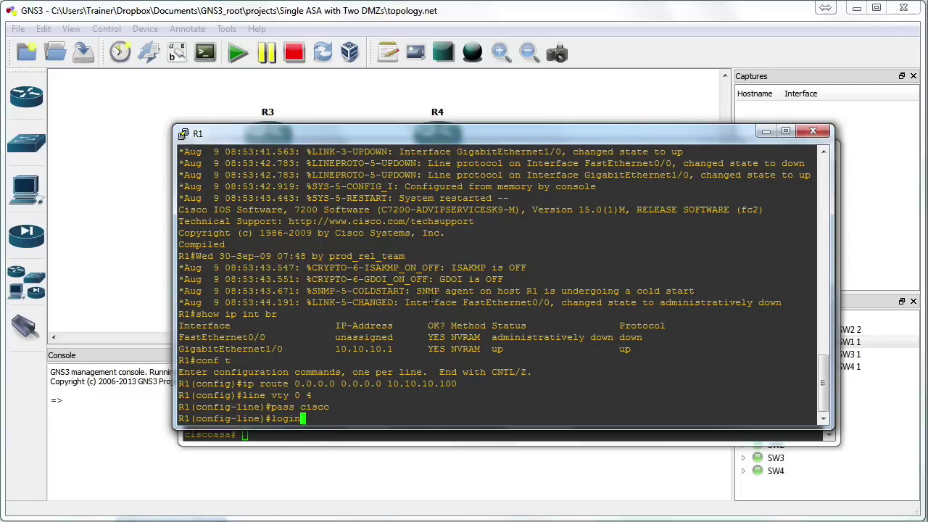
key(Return)
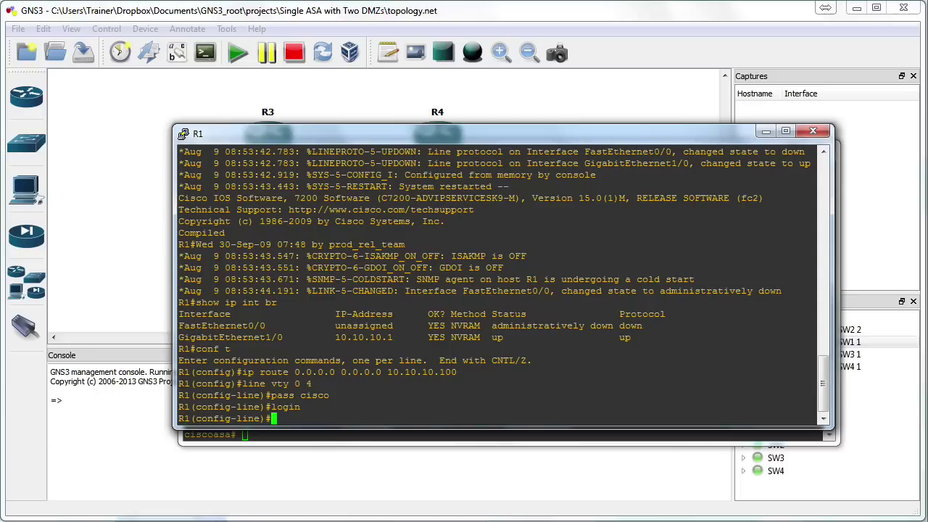
click(409, 490)
Add R2's default route via 192.168.1.100, correcting an initial attempt via 192.168.1.1.
key(alt+Tab)
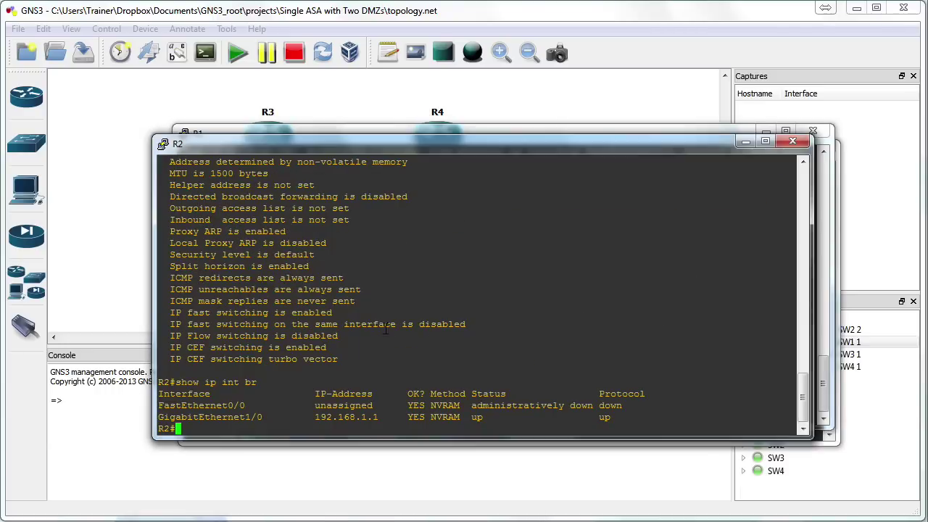
text(conf t)
key(Return)
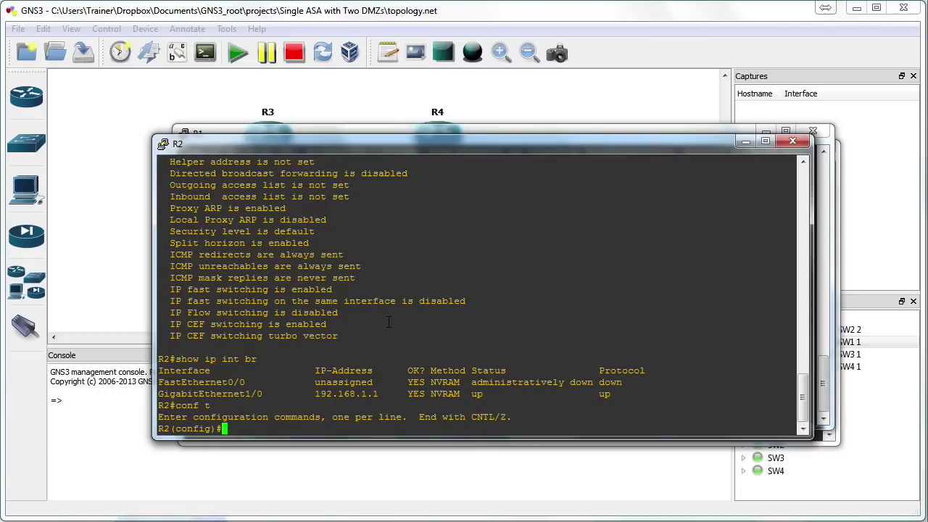
text(ip route 0 0)
key(BackSpace)
key(BackSpace)
key(BackSpace)
text(.0.0.0 0.0.0)
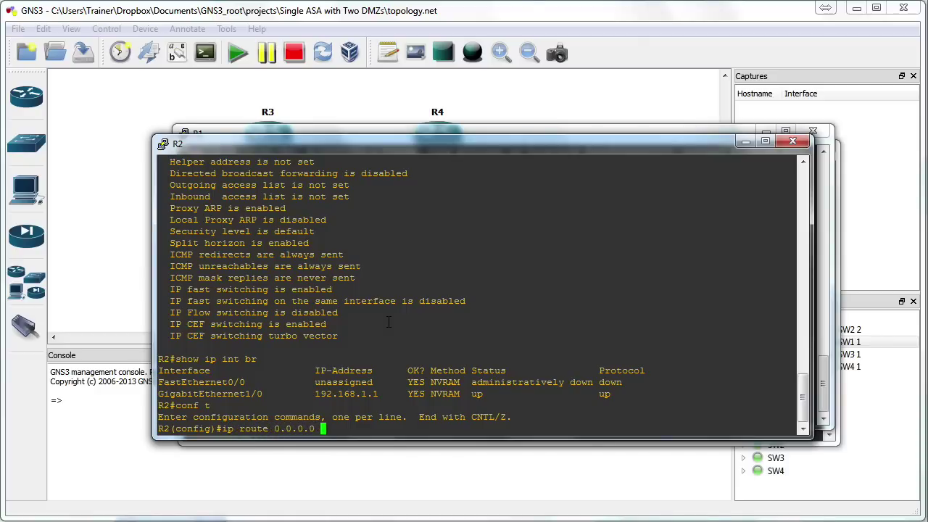
text(.0 192.168.1.1)
key(Return)
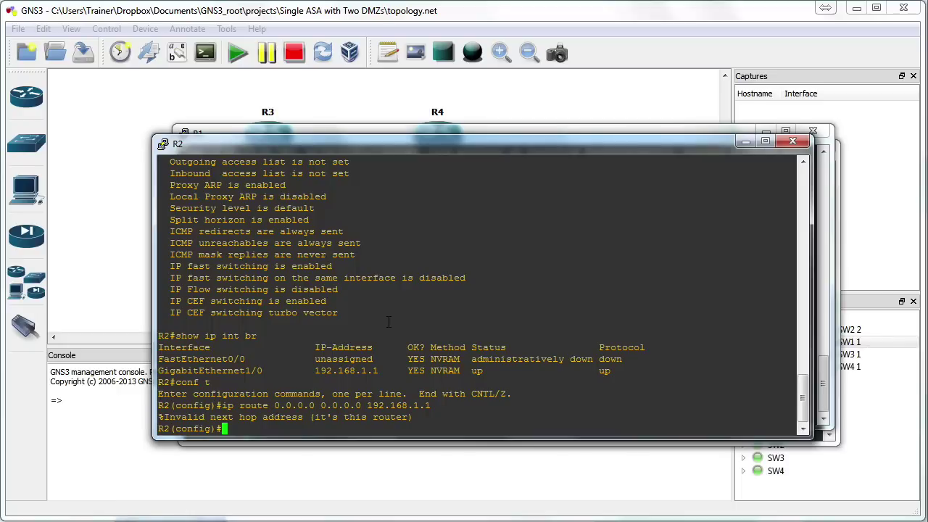
key(Up)
text(00)
key(Return)
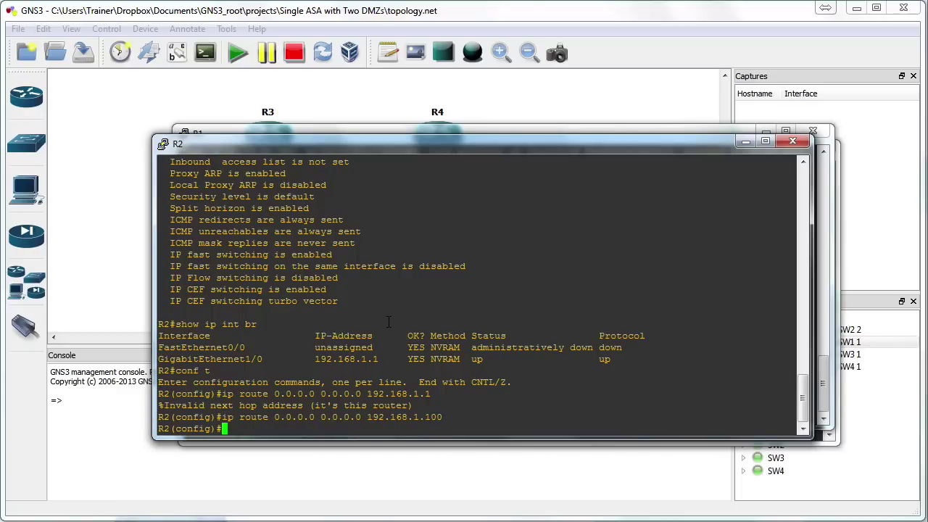
Password-protect R2's vty lines 0 4 with login, then exit configuration mode.
key(Return)
key(Return)
key(Return)
key(Return)
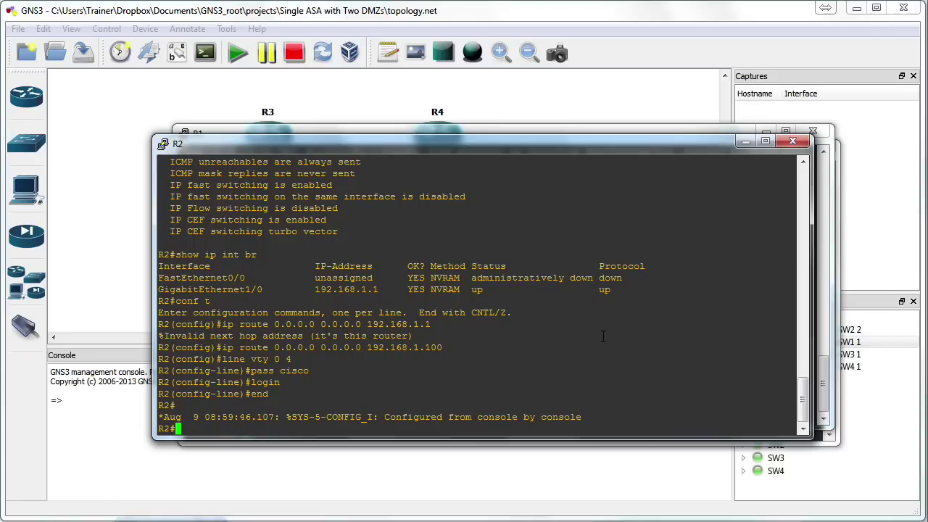
Return R1 to its privileged prompt with end and enter telnet 192.168.1.1.
click(745, 141)
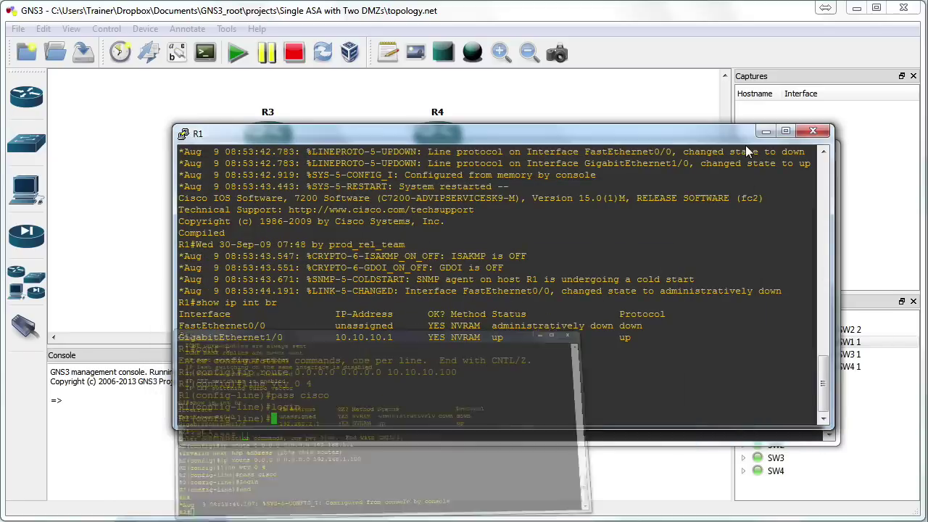
drag(448, 136, 444, 140)
text(end)
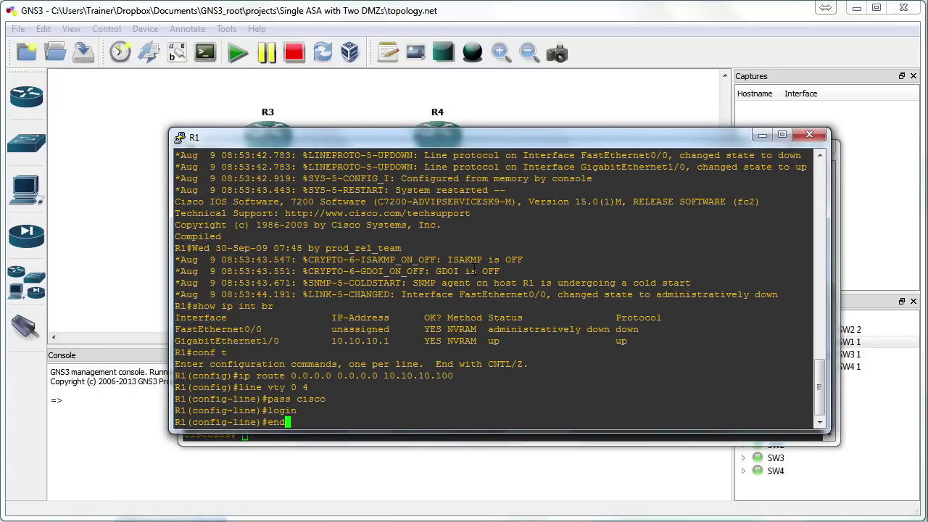
key(Return)
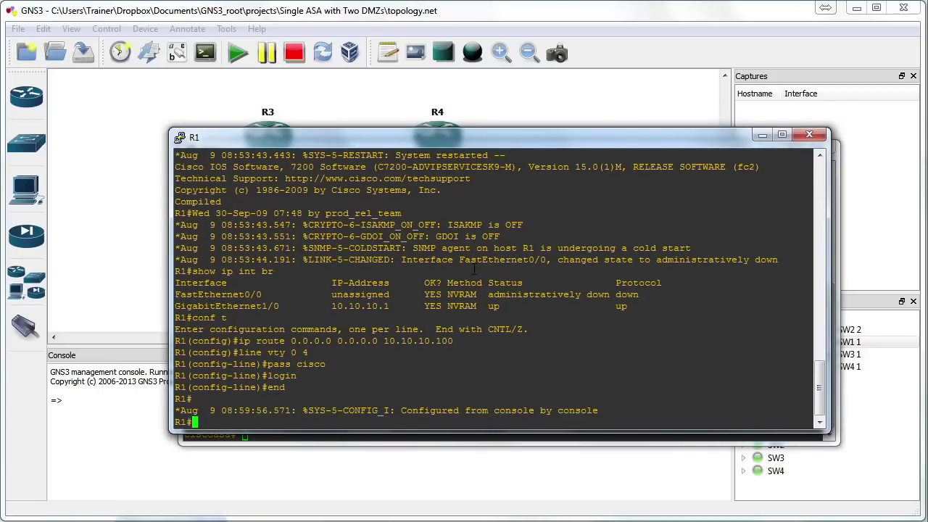
key(Return)
key(Return)
key(Return)
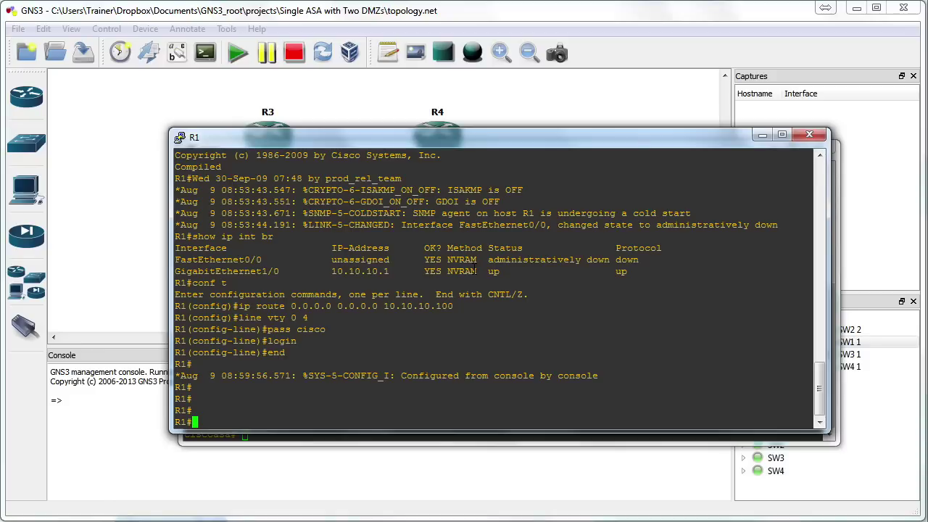
text(telnet 192.168.1.1)
Telnet from R1 to 192.168.1.1 and log into R2 with the vty password.
key(Return)
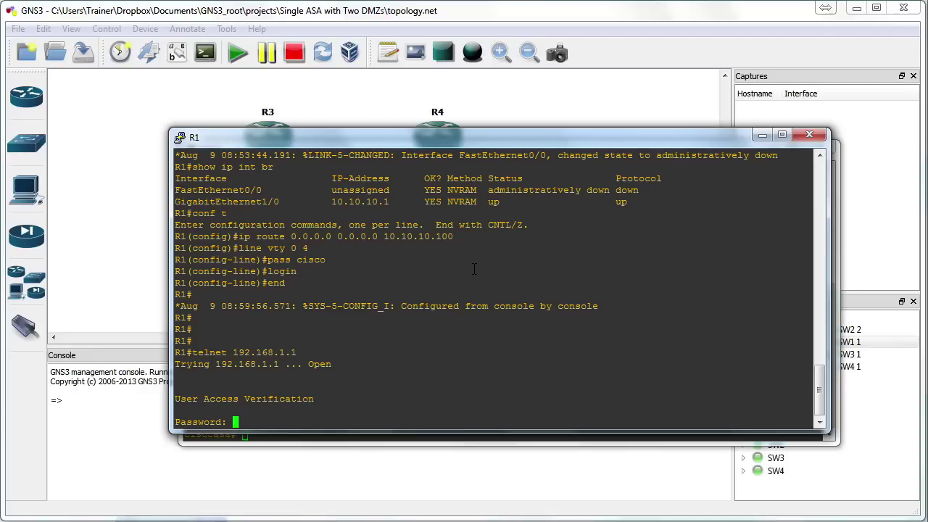
key(Return)
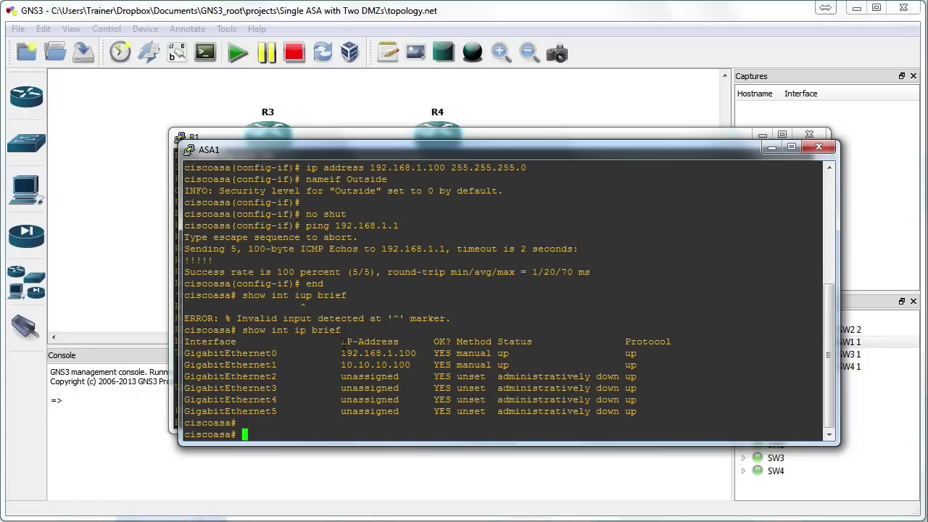
Run show conn on ASA1 and point out the TCP entry's protocol, idle time and bytes.
text(show conn)
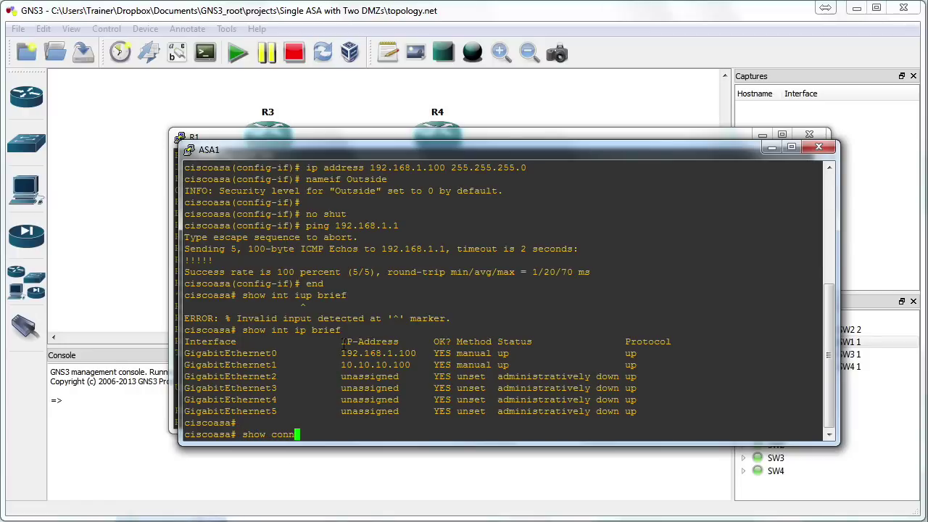
key(Return)
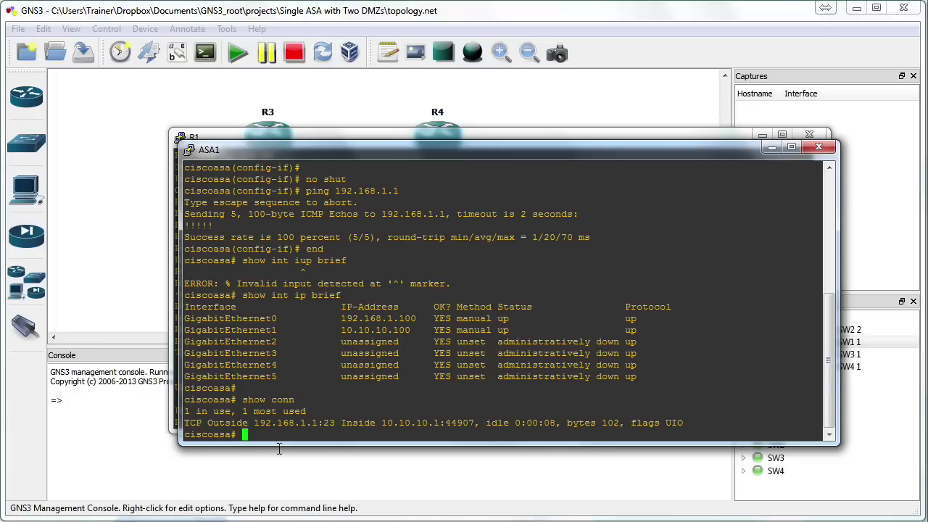
drag(185, 423, 554, 423)
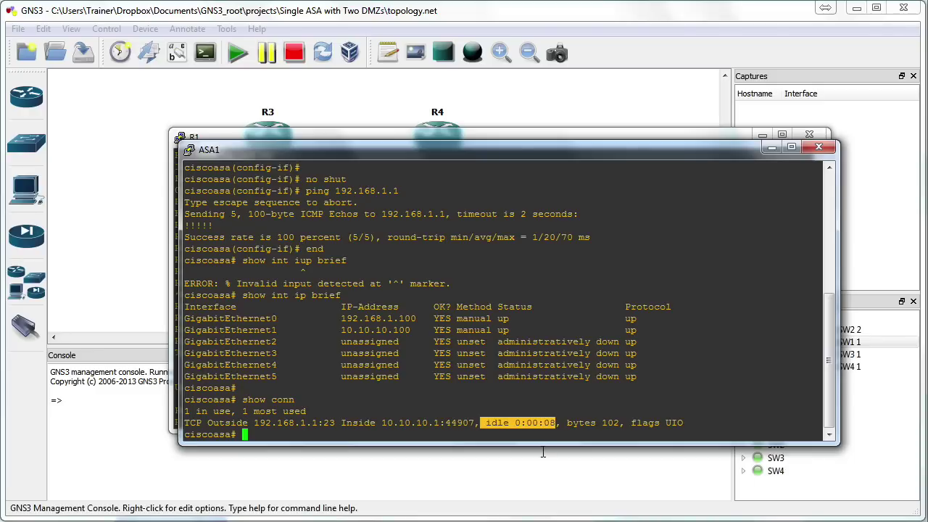
drag(562, 423, 717, 424)
click(631, 376)
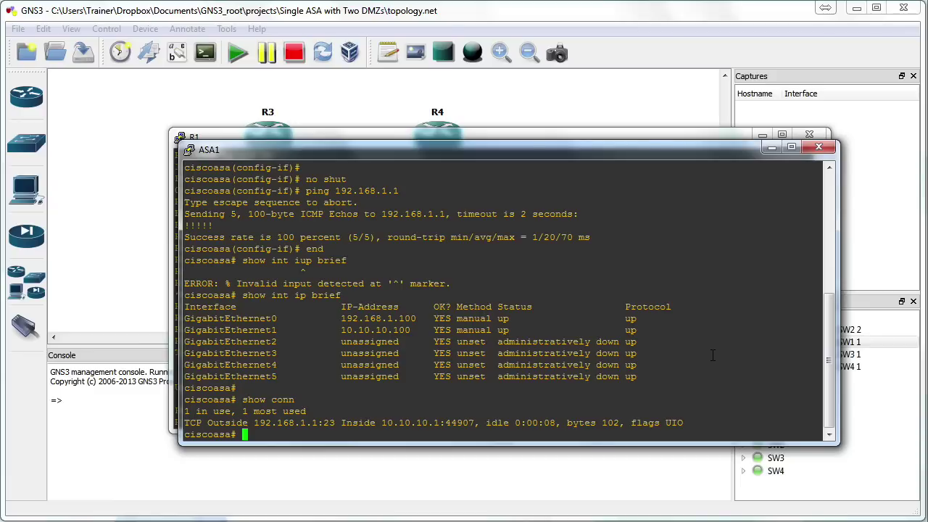
Run show conn detail and highlight the legend meanings of flags U, I and O.
text(show conn detail)
key(Return)
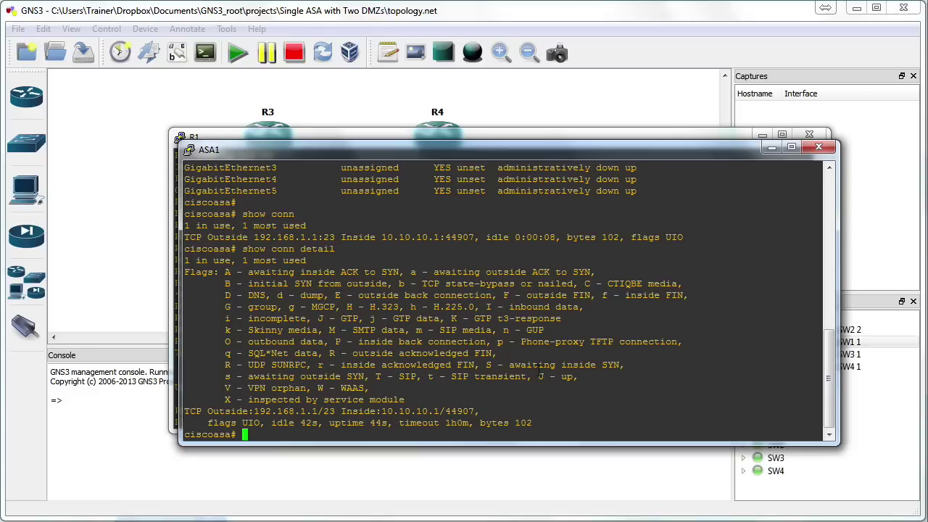
drag(538, 376, 579, 377)
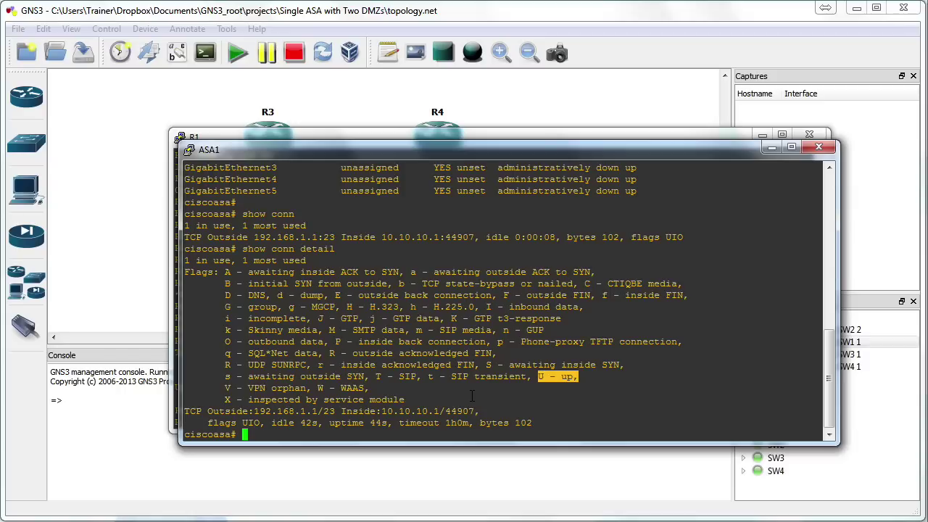
drag(486, 307, 583, 306)
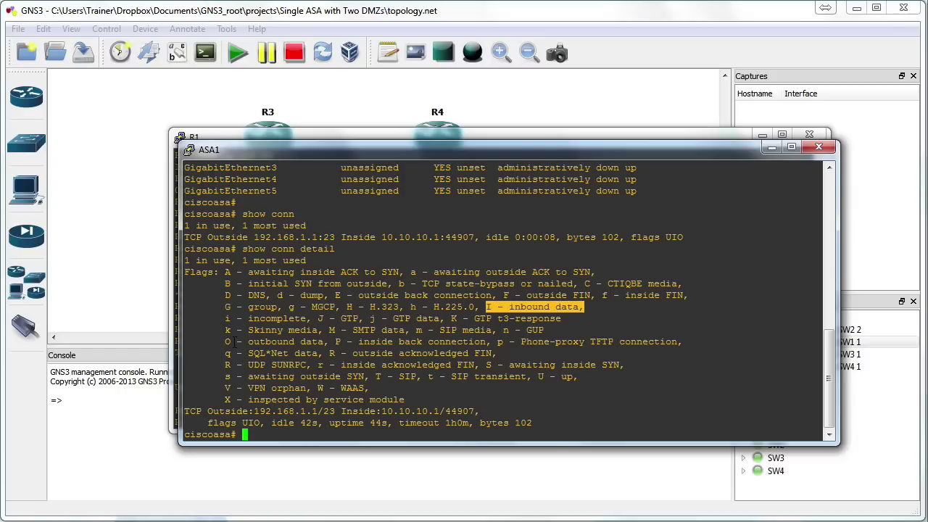
drag(228, 341, 327, 342)
click(320, 330)
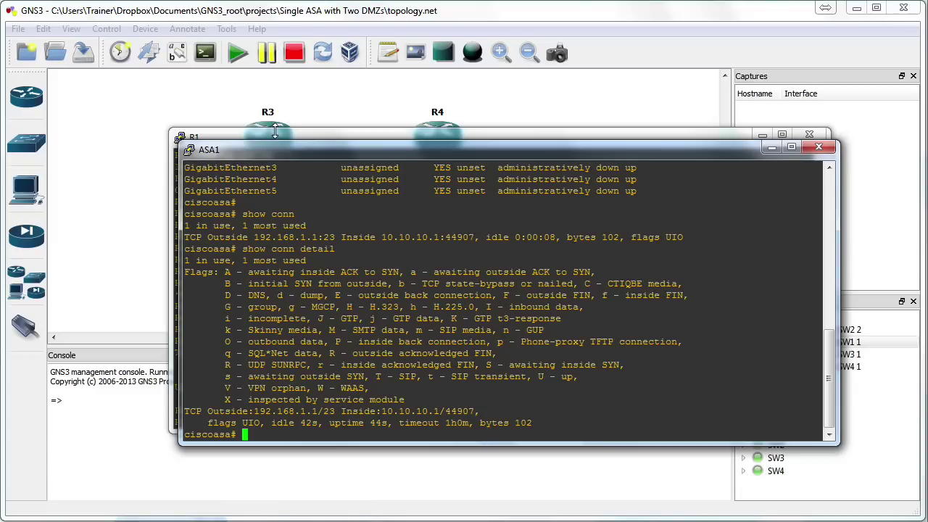
Exit R1's telnet session to R2, then type telnet in R2's console and minimize it.
click(274, 132)
text(exit)
key(Return)
key(Return)
key(Return)
key(Return)
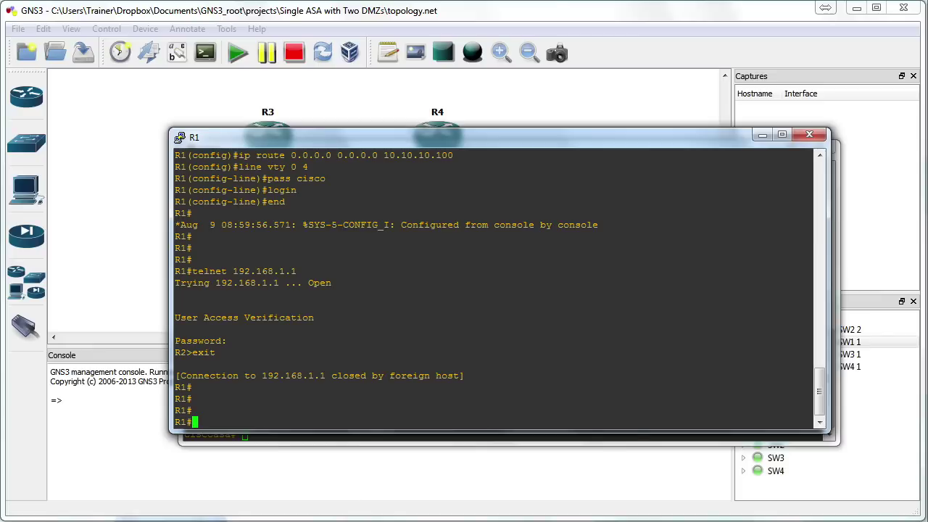
key(alt+Tab)
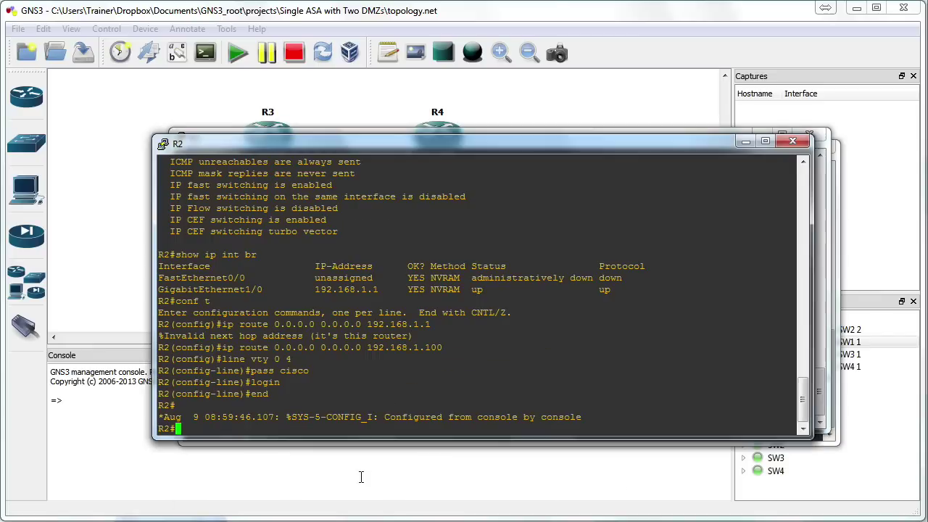
text(telnet)
click(741, 141)
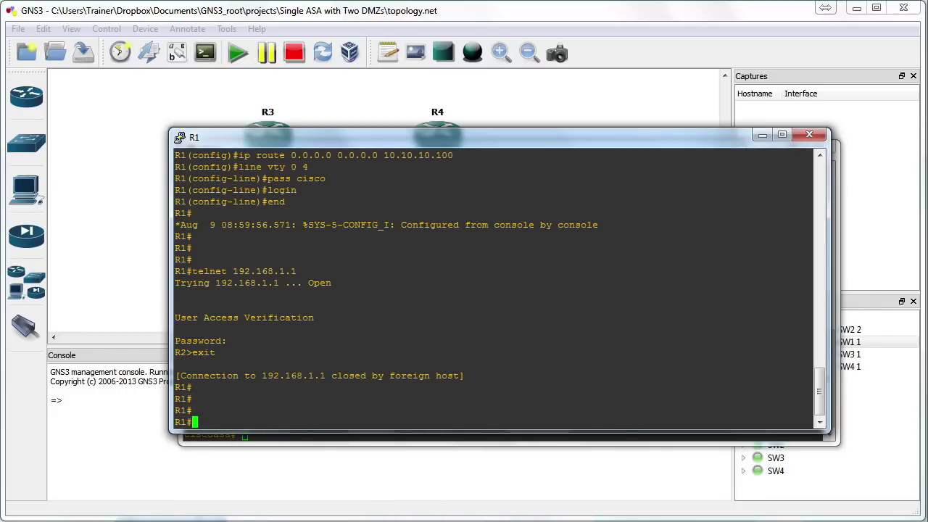
Enter global configuration mode on ASA1 and turn on logging with logging enable.
click(365, 438)
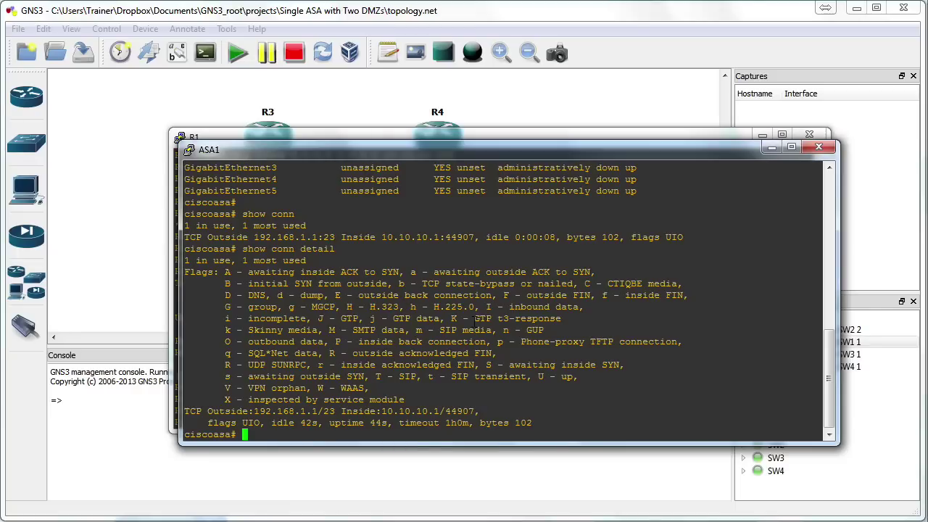
text(conf t)
key(Return)
text(logg)
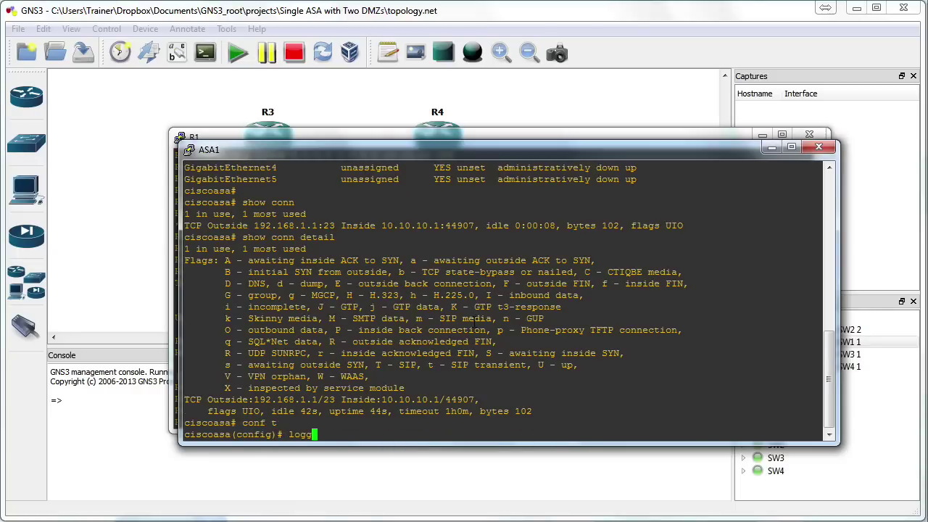
key(Tab)
text(enable)
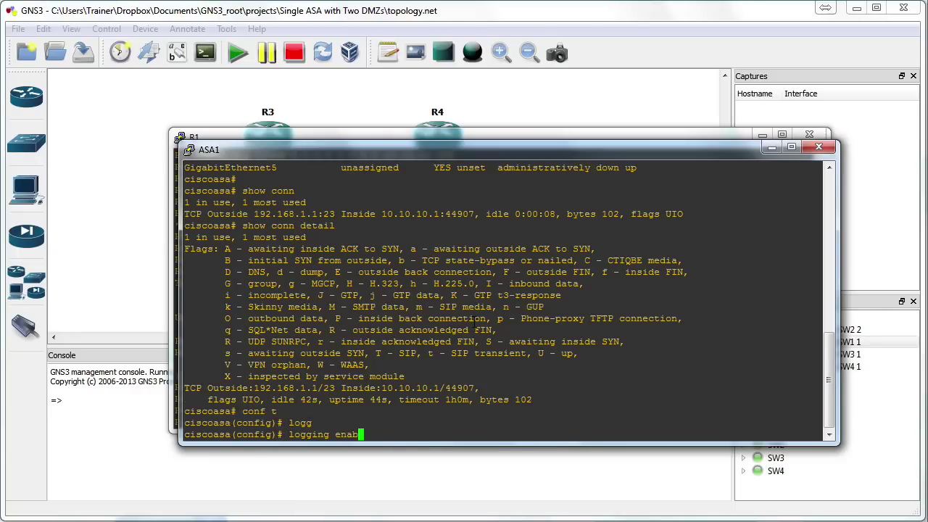
key(Return)
Send debugging-level log messages to the console with logging console debugging.
text(logg)
key(Tab)
text(conso)
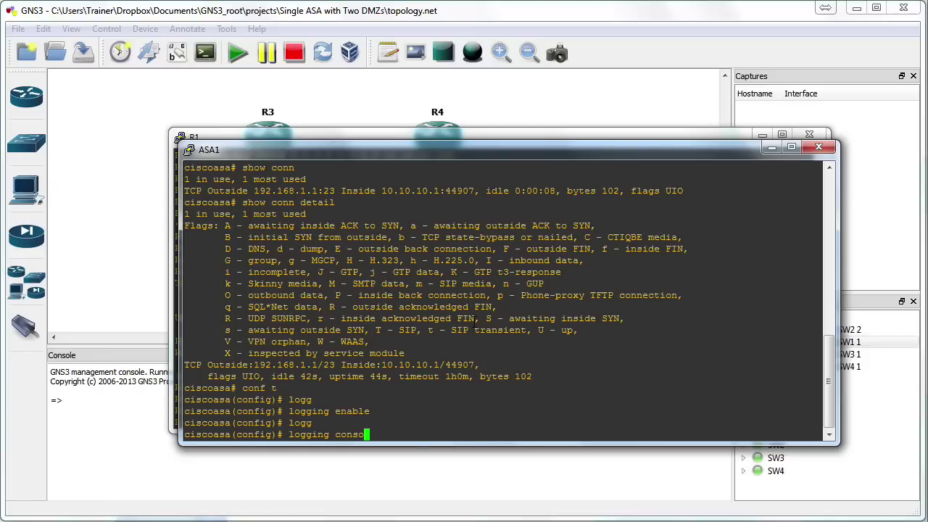
text(l)
key(Tab)
text(deb)
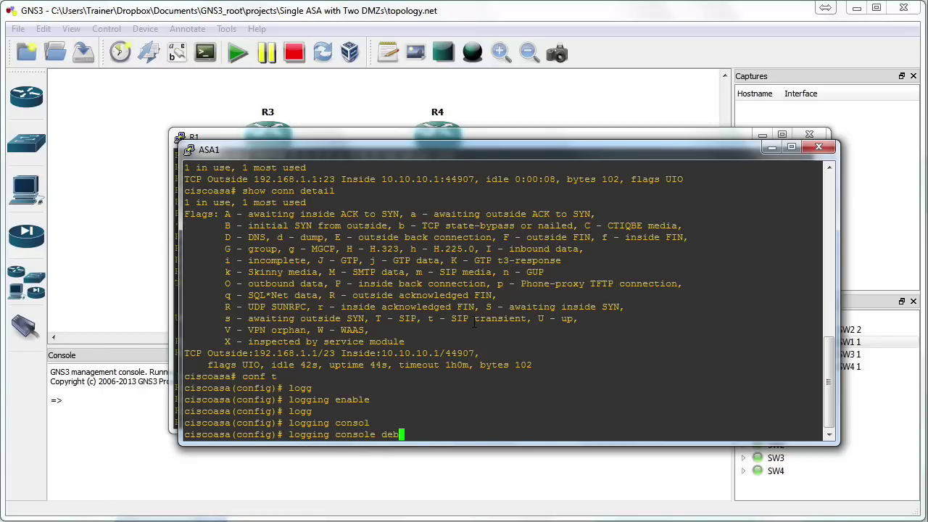
key(Tab)
key(Return)
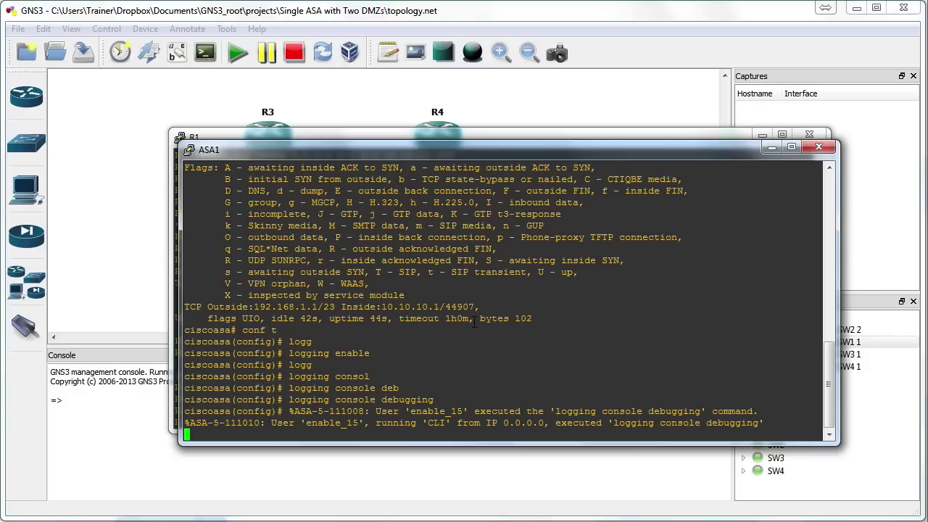
key(Return)
key(Return)
Highlight the syslog lines confirming the change, then end configuration mode.
drag(765, 404, 434, 376)
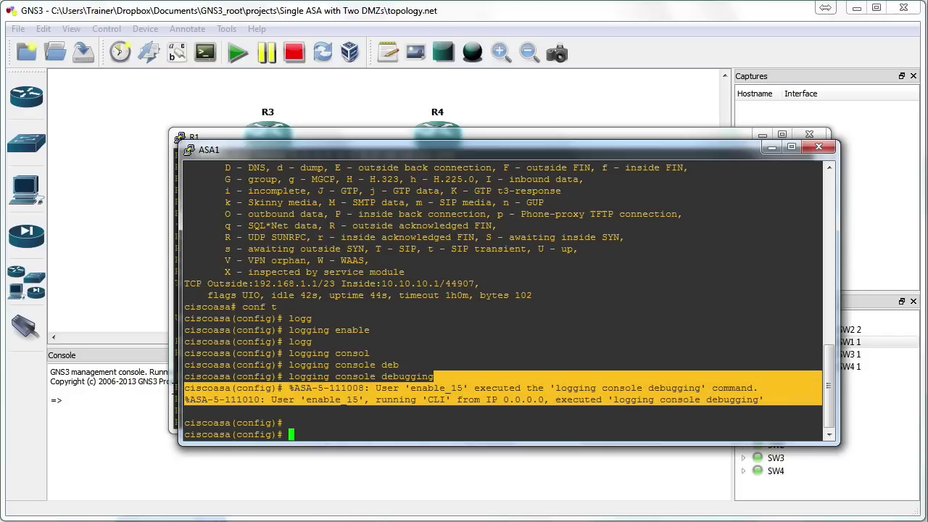
click(292, 347)
text(end)
key(Return)
key(Return)
key(Return)
key(Return)
key(Return)
key(Return)
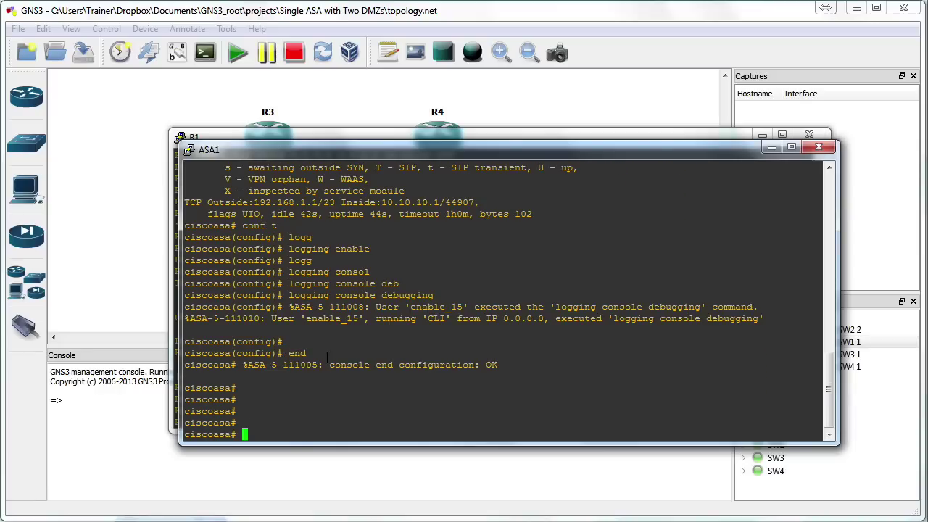
key(Return)
key(Return)
key(Return)
key(Return)
key(Return)
key(Return)
key(Return)
key(Return)
key(Return)
key(Return)
key(Return)
key(Return)
key(Return)
key(Return)
key(Return)
key(Return)
key(Return)
key(Return)
key(Return)
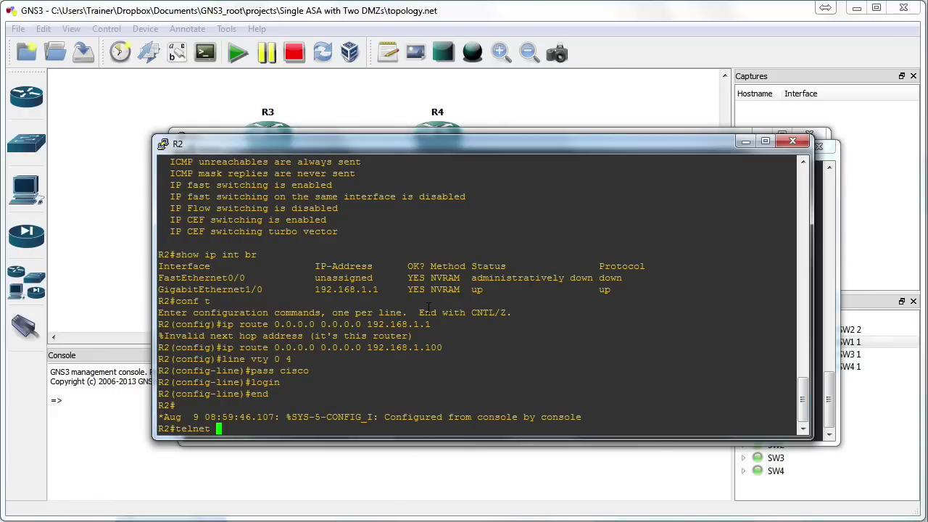
Telnet from R2 to 10.10.10.1, then minimize R2 to view ASA1's deny messages.
text(10.10.10.1)
key(Return)
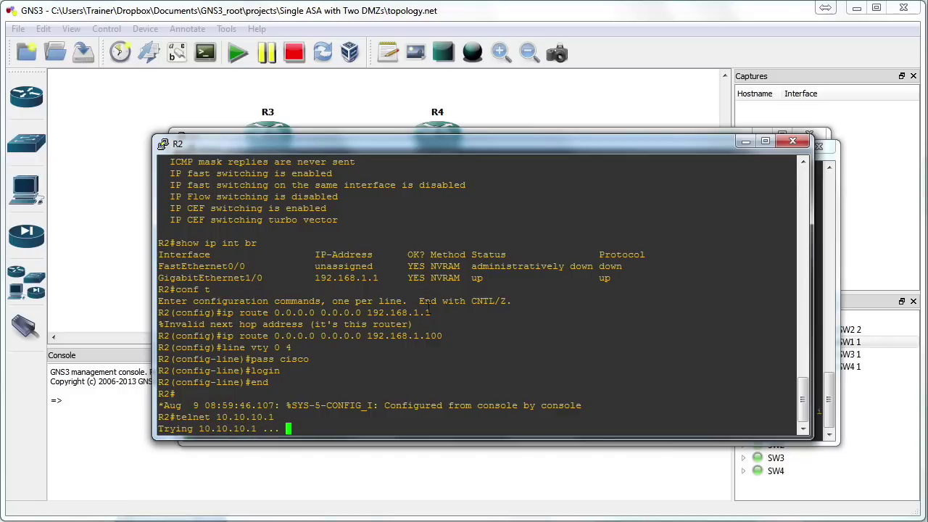
click(745, 142)
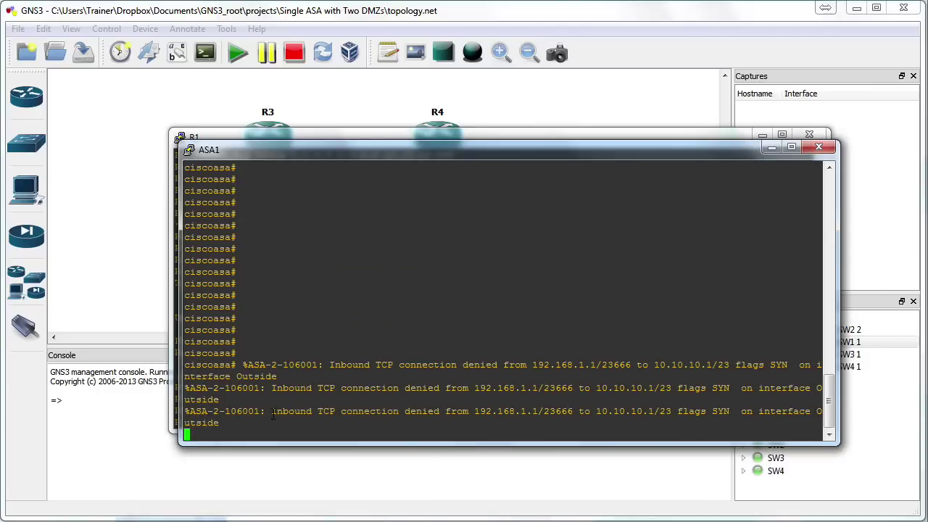
drag(266, 411, 576, 412)
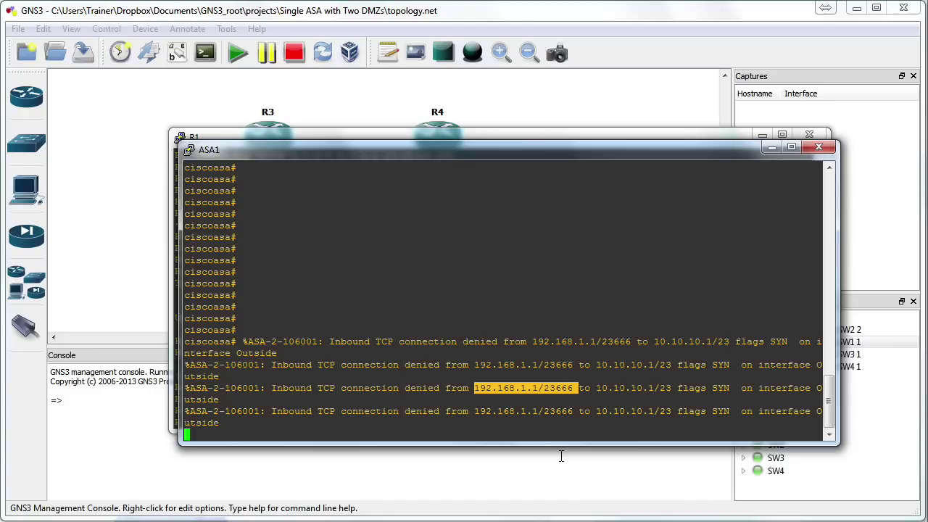
click(564, 389)
drag(555, 388, 680, 389)
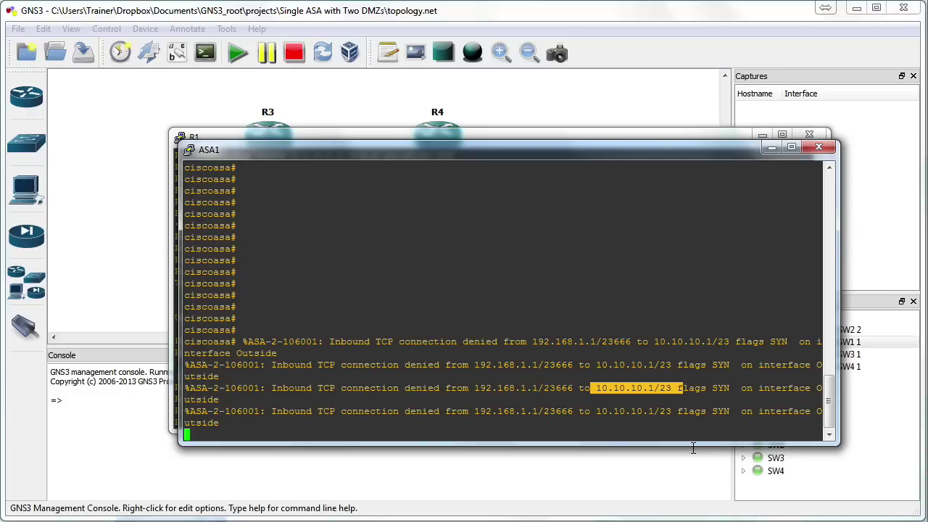
triple_click(715, 388)
double_click(716, 388)
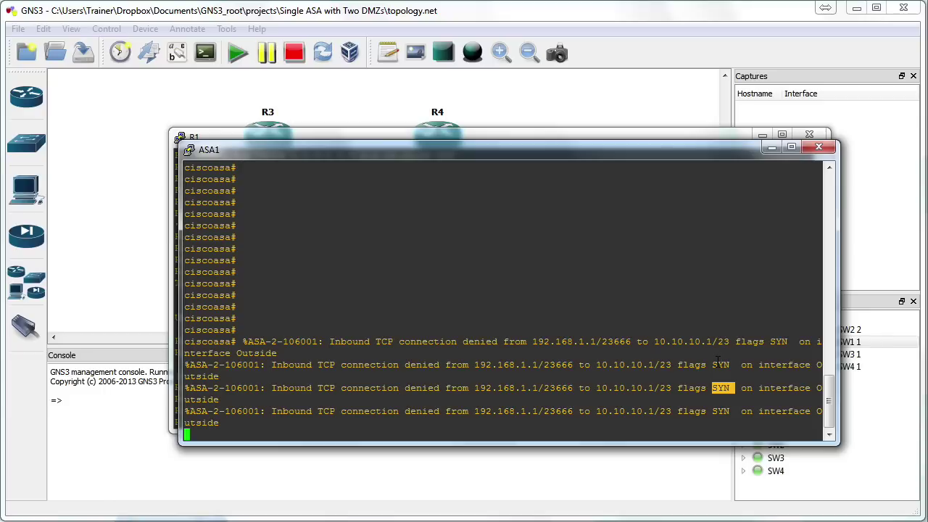
click(495, 388)
drag(329, 411, 202, 332)
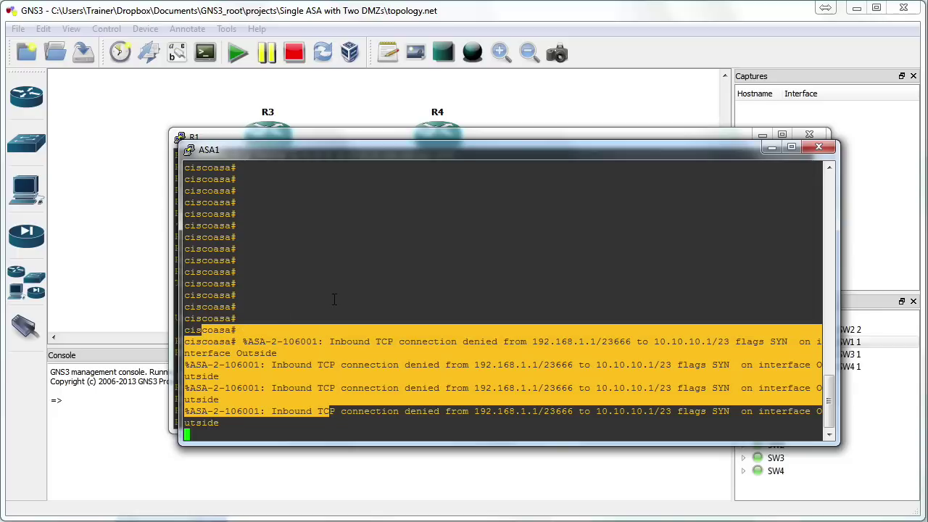
click(334, 299)
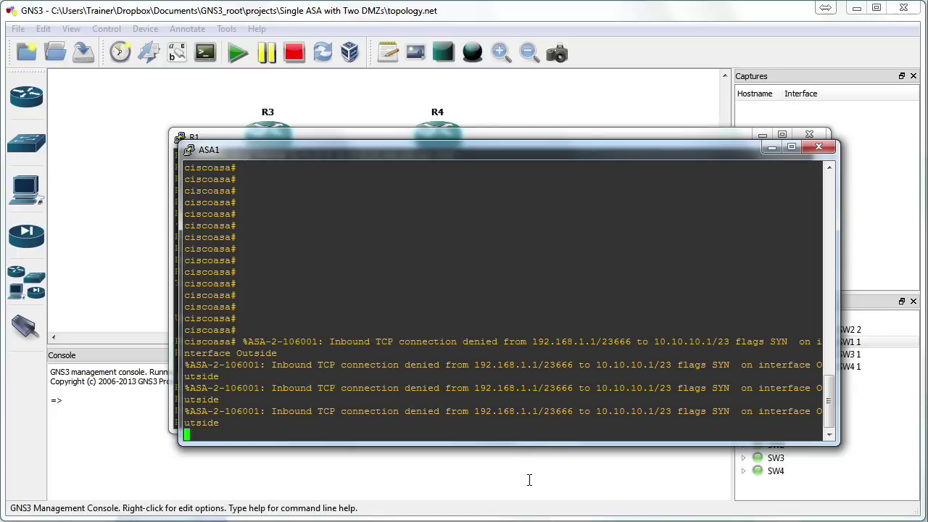